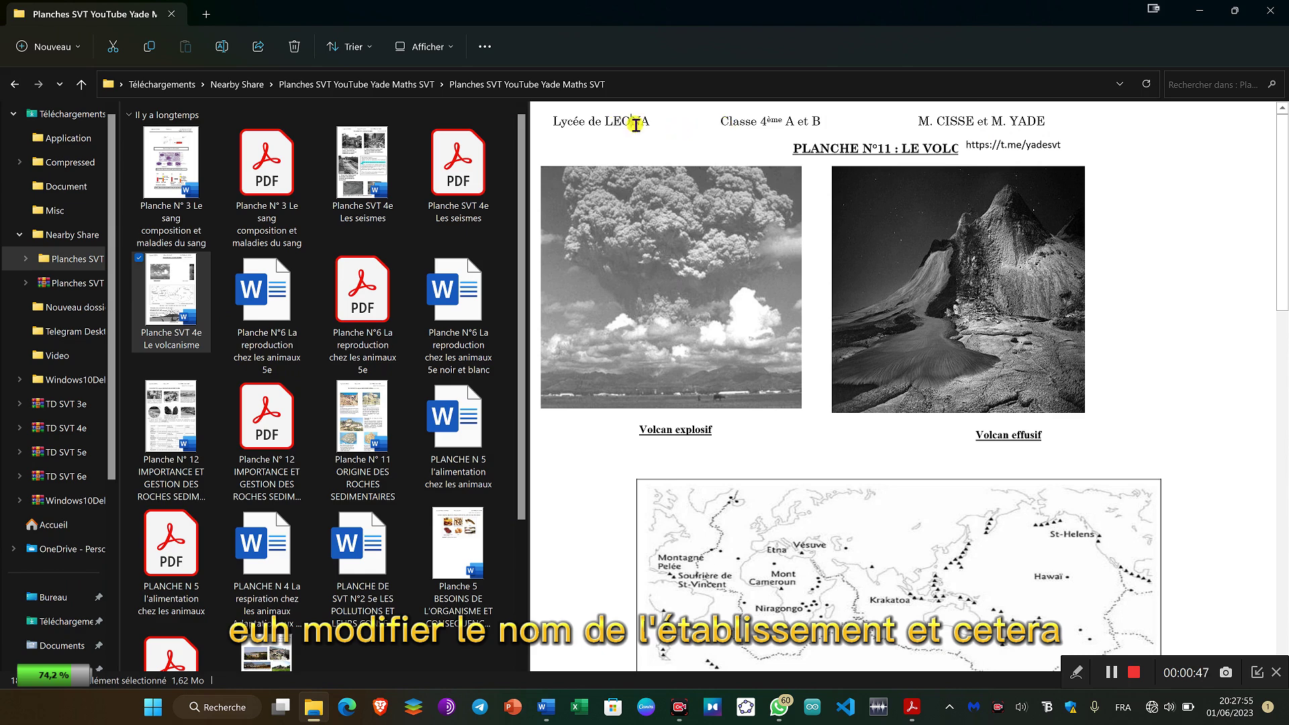
Step: Preview the Word sheet on the origin of sedimentary rocks and the PDF sheet on animal feeding
{"action": "left_click", "coordinate": [380, 443]}
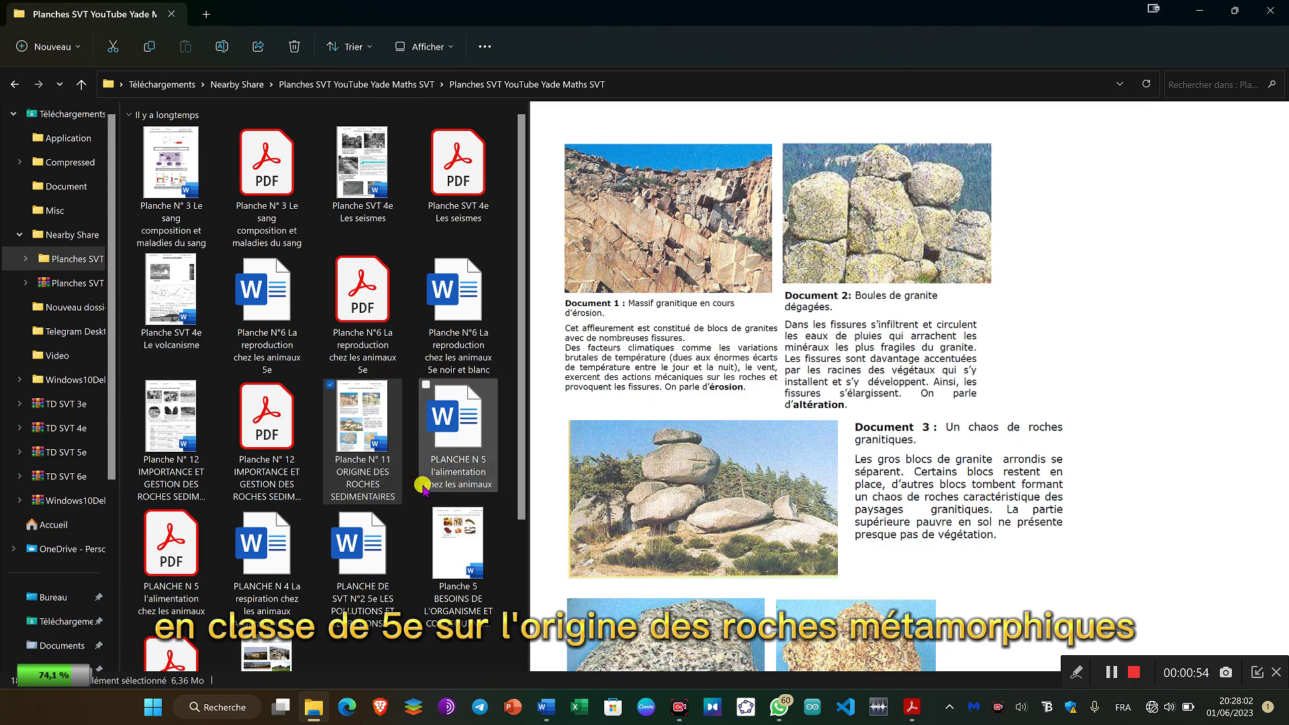
{"action": "left_click", "coordinate": [183, 572]}
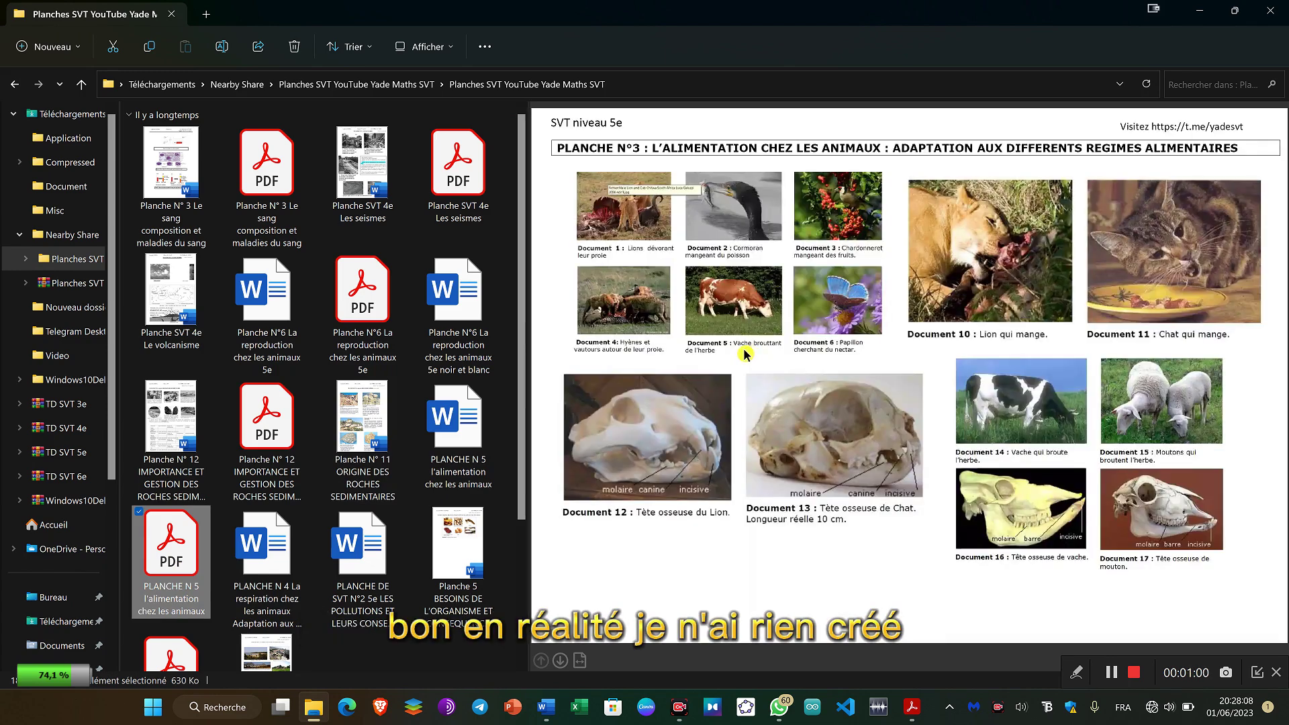
Step: Switch to the 5e SVT manual in Acrobat Reader and go to the Activité 1 photos on page 8
{"action": "left_click", "coordinate": [925, 707]}
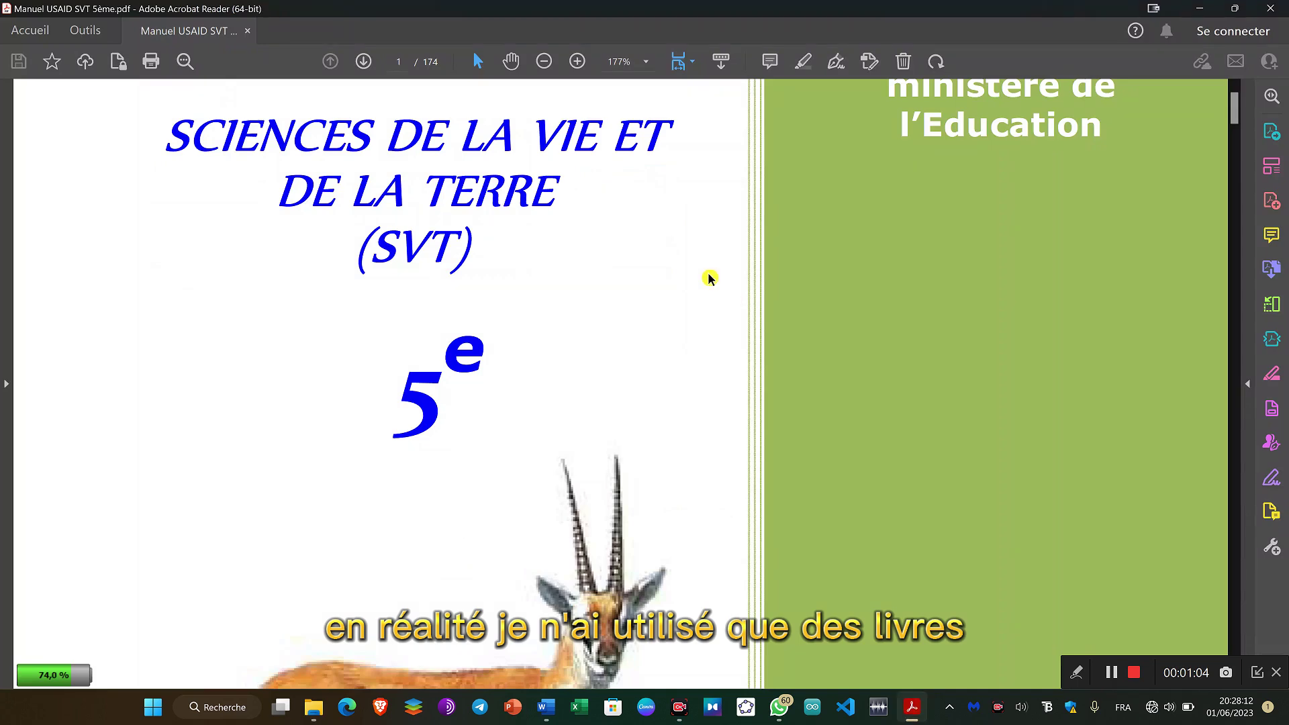
{"action": "scroll", "coordinate": [710, 277], "scroll_direction": "down", "scroll_amount": 3}
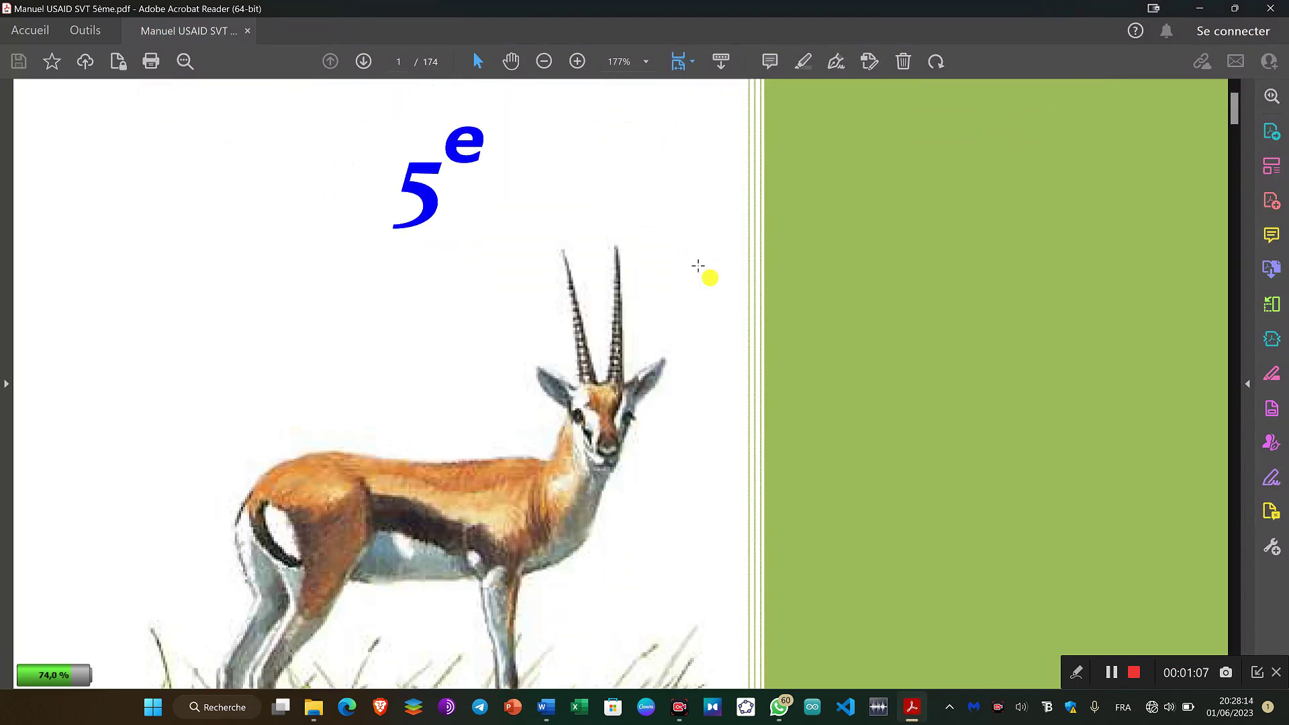
{"action": "scroll", "coordinate": [698, 267], "scroll_direction": "down", "scroll_amount": 3}
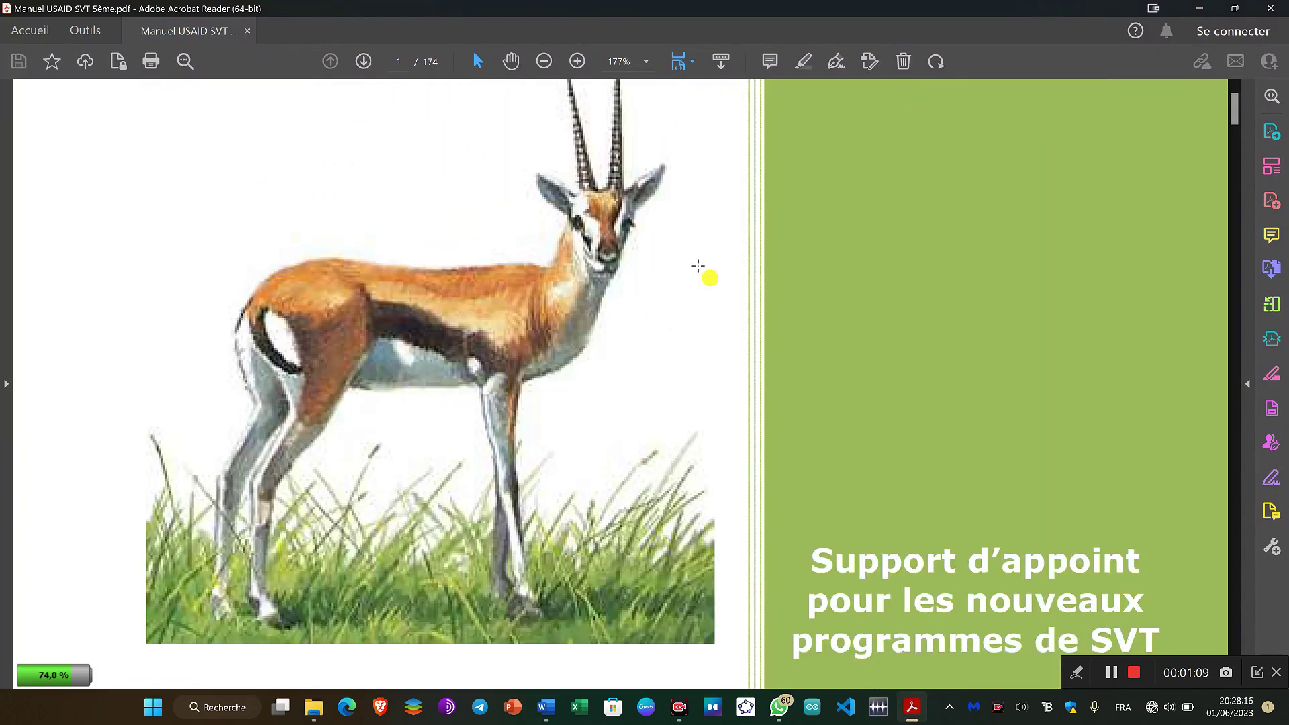
{"action": "scroll", "coordinate": [698, 266], "scroll_direction": "down", "scroll_amount": 3}
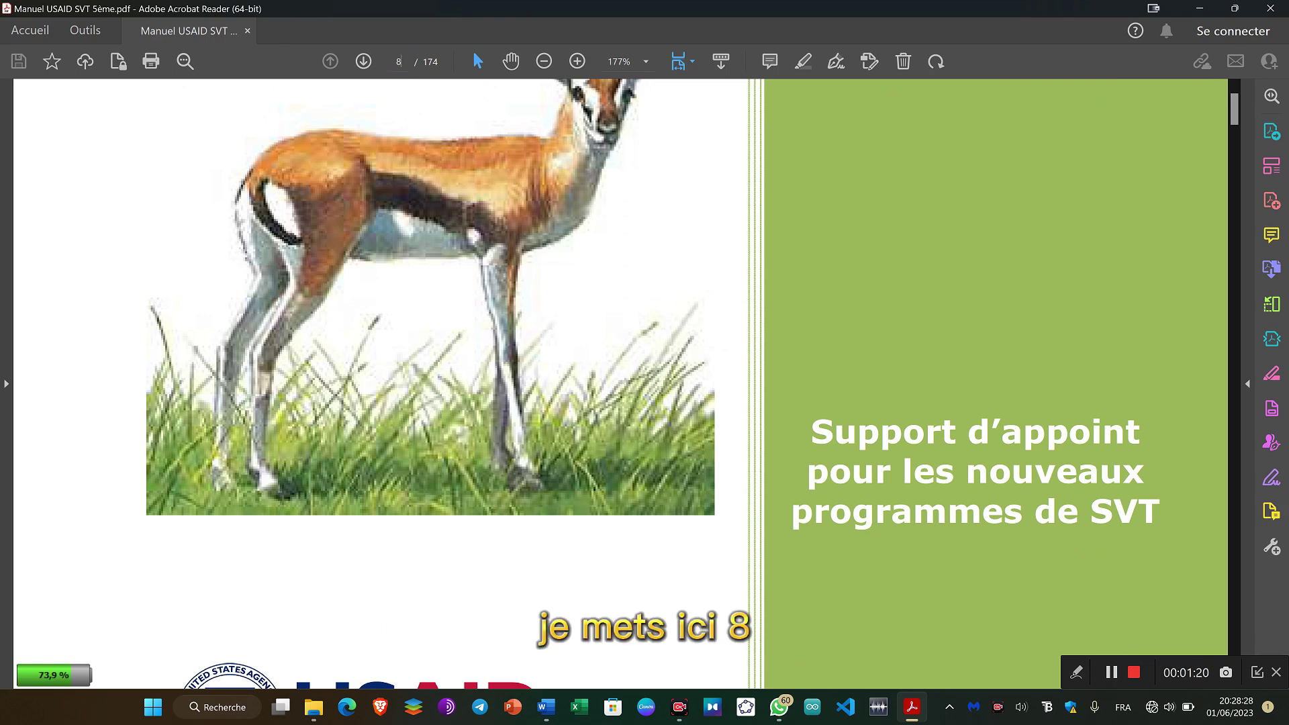
{"action": "key", "text": "Return"}
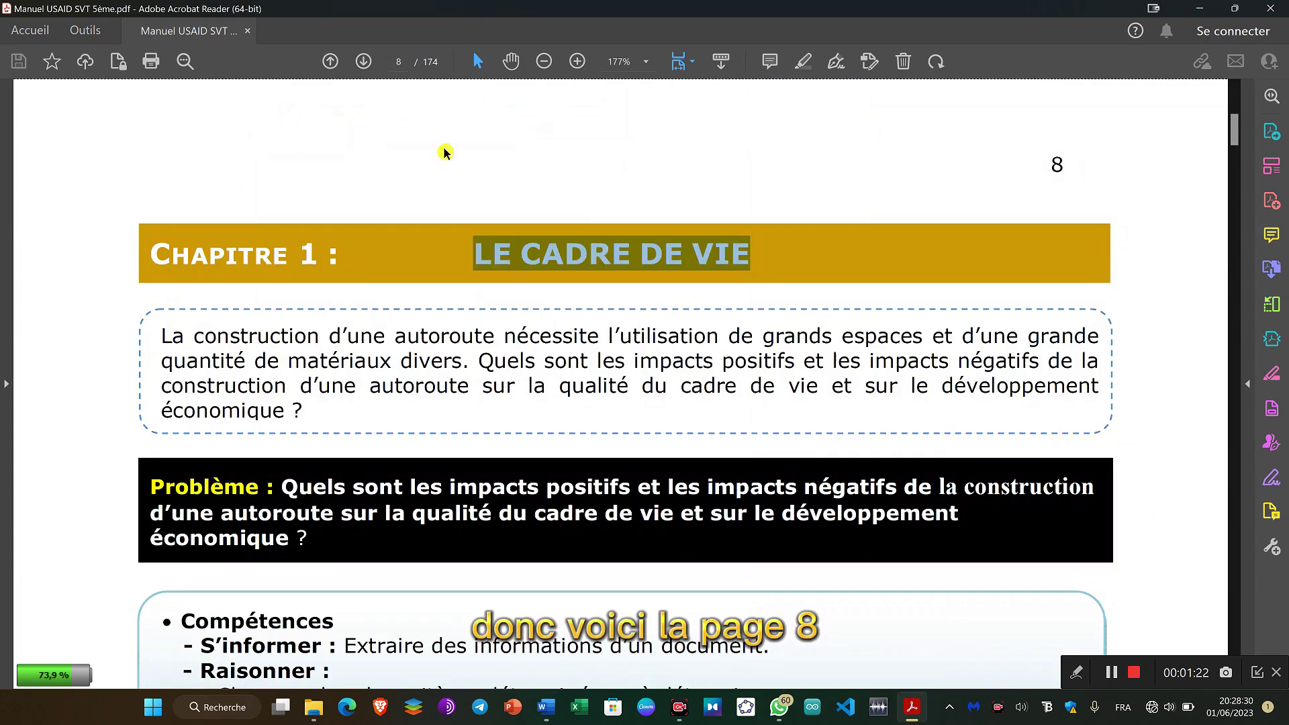
{"action": "scroll", "coordinate": [596, 269], "scroll_direction": "down", "scroll_amount": 4}
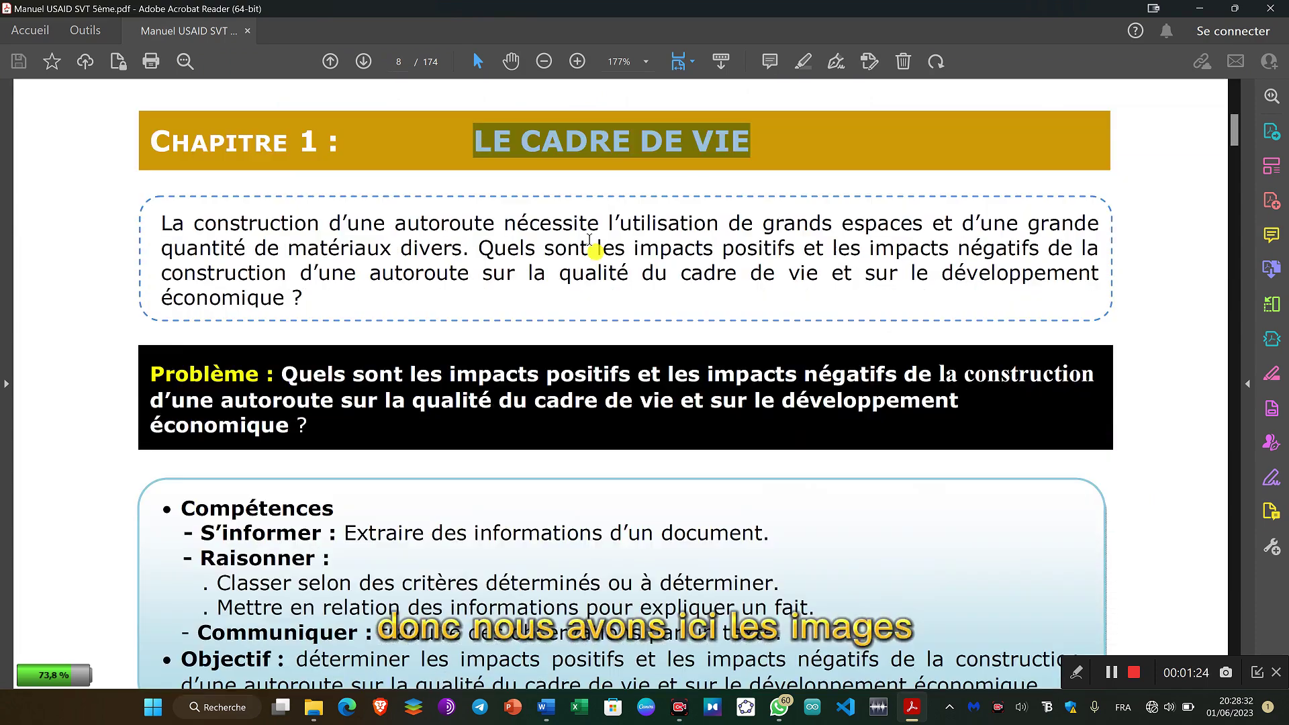
{"action": "scroll", "coordinate": [595, 294], "scroll_direction": "down", "scroll_amount": 7}
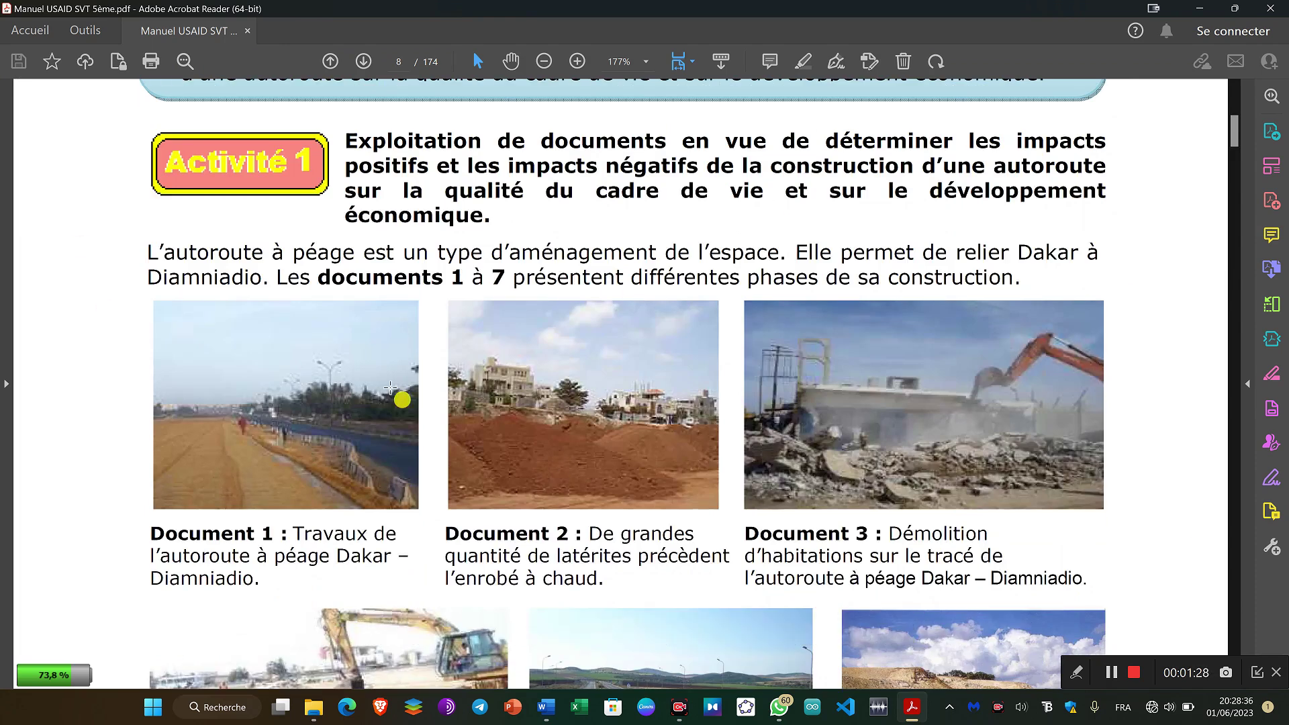
{"action": "scroll", "coordinate": [724, 281], "scroll_direction": "up", "scroll_amount": 1}
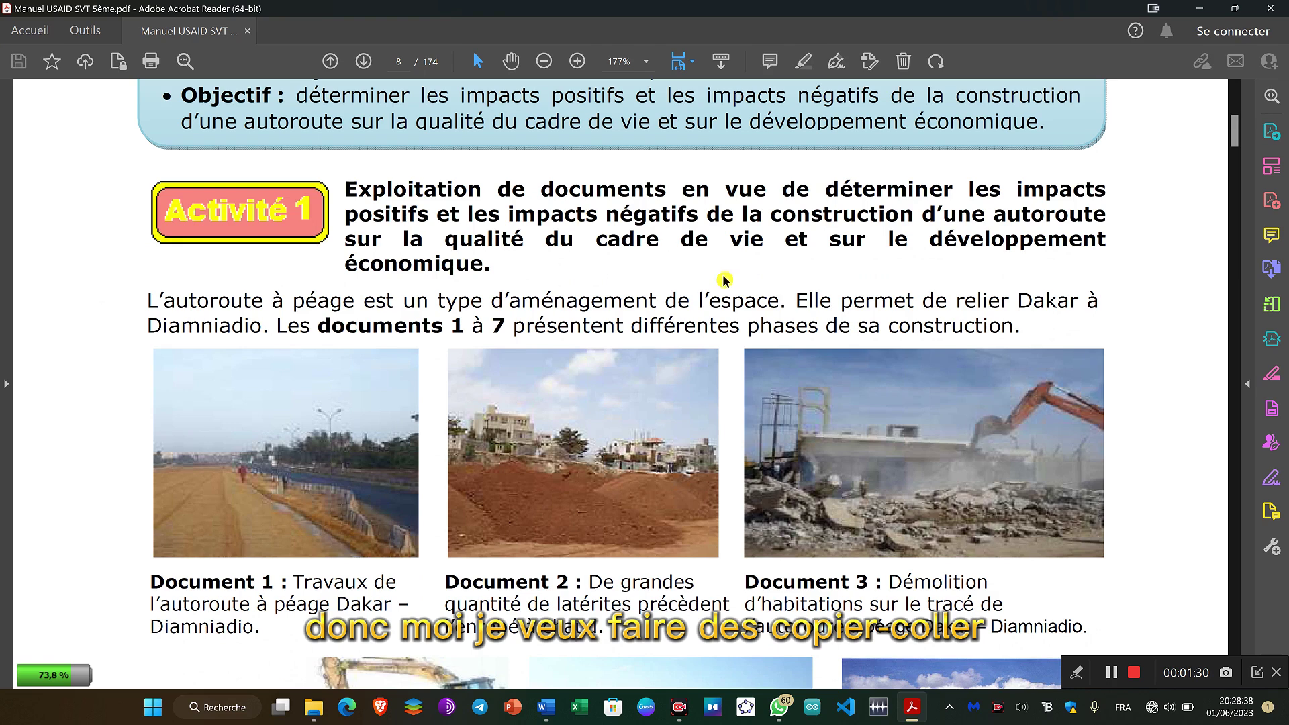
{"action": "scroll", "coordinate": [416, 287], "scroll_direction": "down", "scroll_amount": 1}
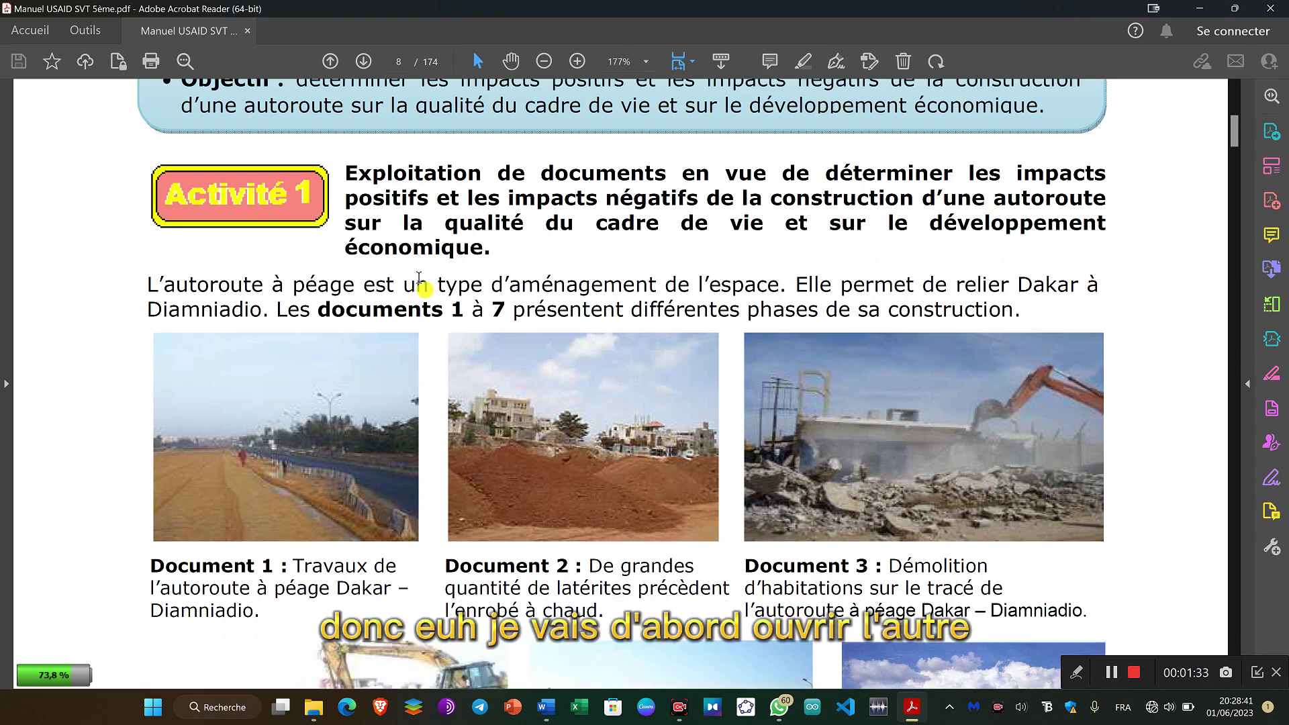
Step: Switch to the Word document and change the sheet number in the header title to 1
{"action": "left_click", "coordinate": [552, 709]}
{"action": "scroll", "coordinate": [662, 351], "scroll_direction": "up", "scroll_amount": 2}
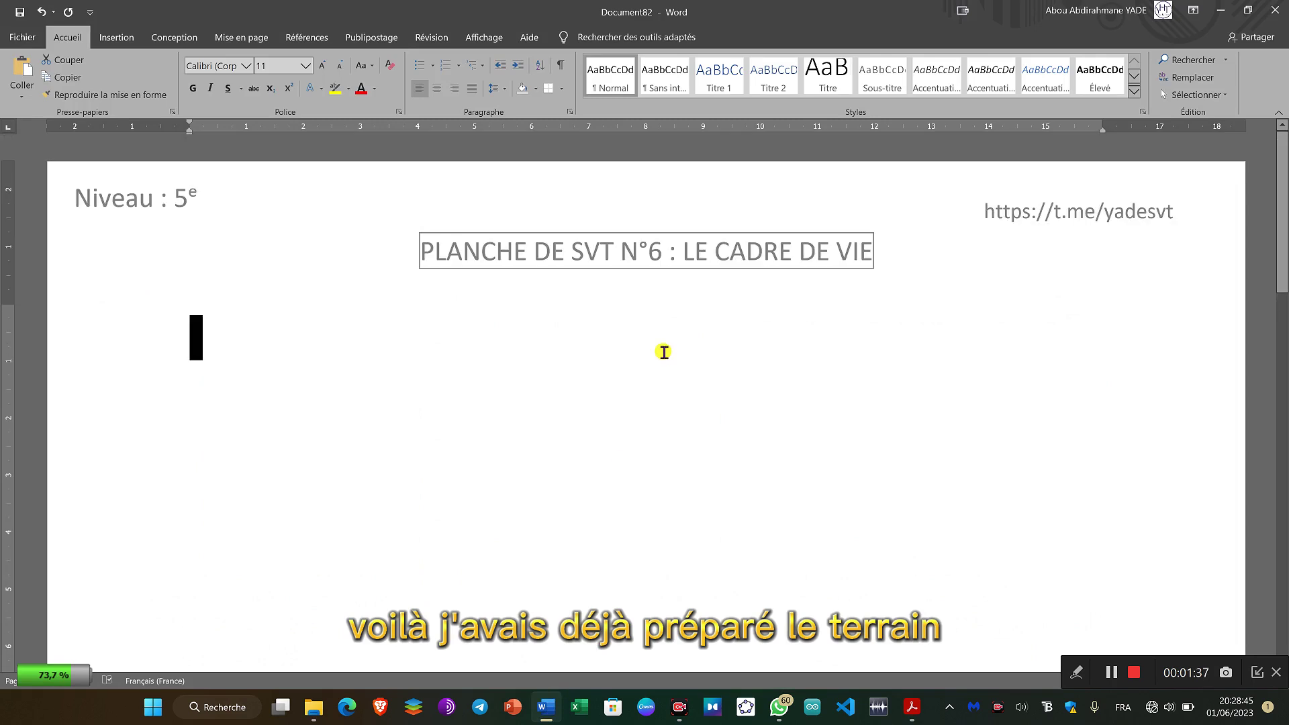
{"action": "left_click", "coordinate": [182, 205]}
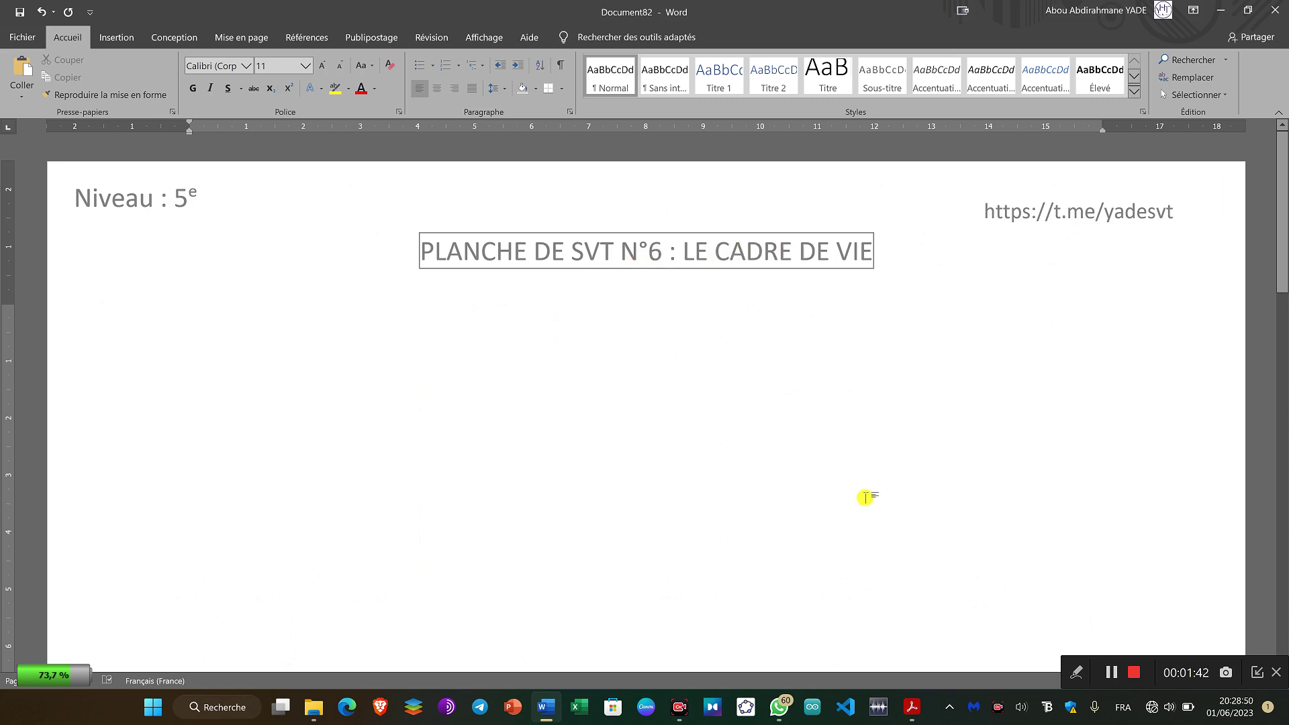
{"action": "mouse_move", "coordinate": [910, 706]}
{"action": "double_click", "coordinate": [669, 250]}
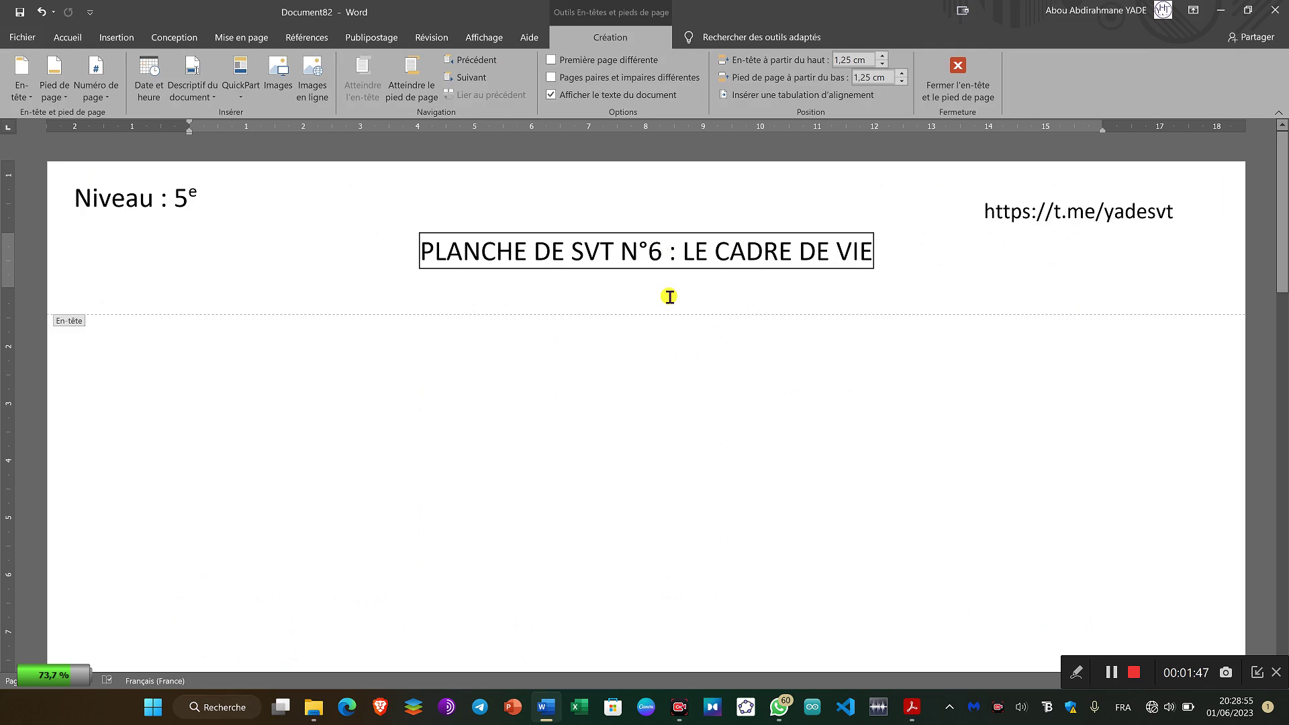
{"action": "key", "text": "BackSpace"}
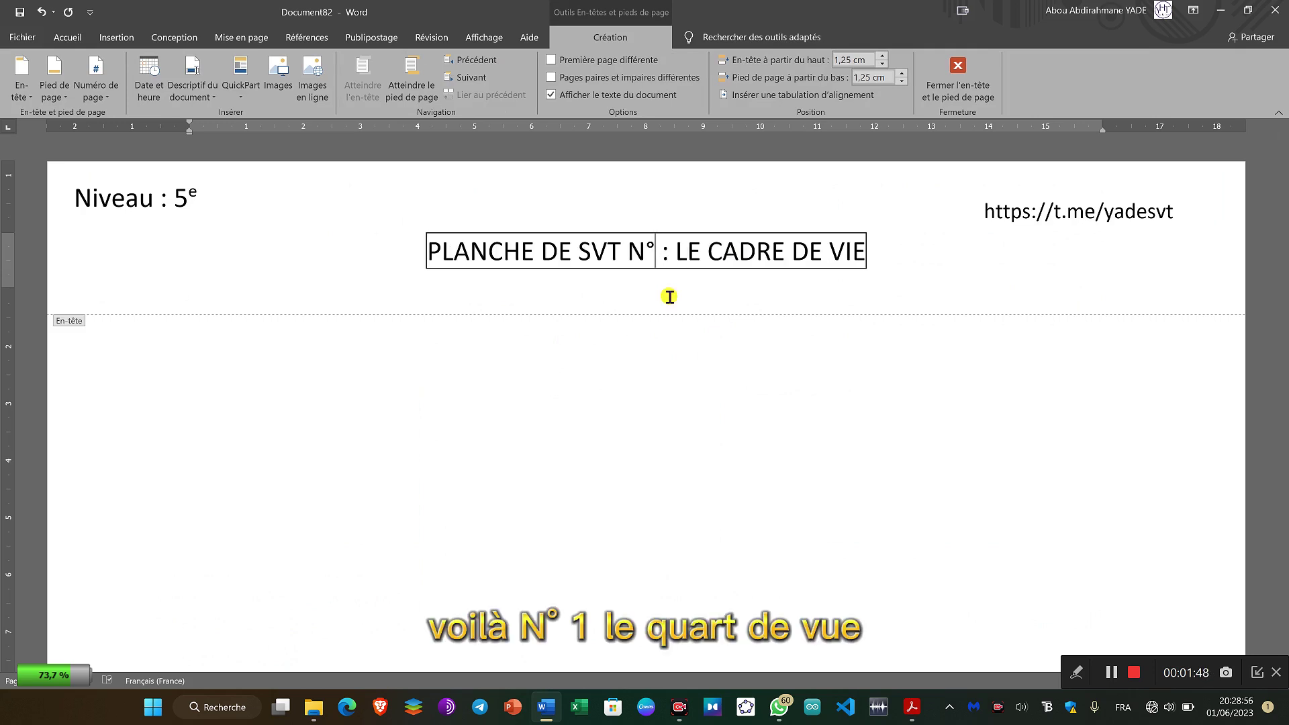
{"action": "type", "text": "1"}
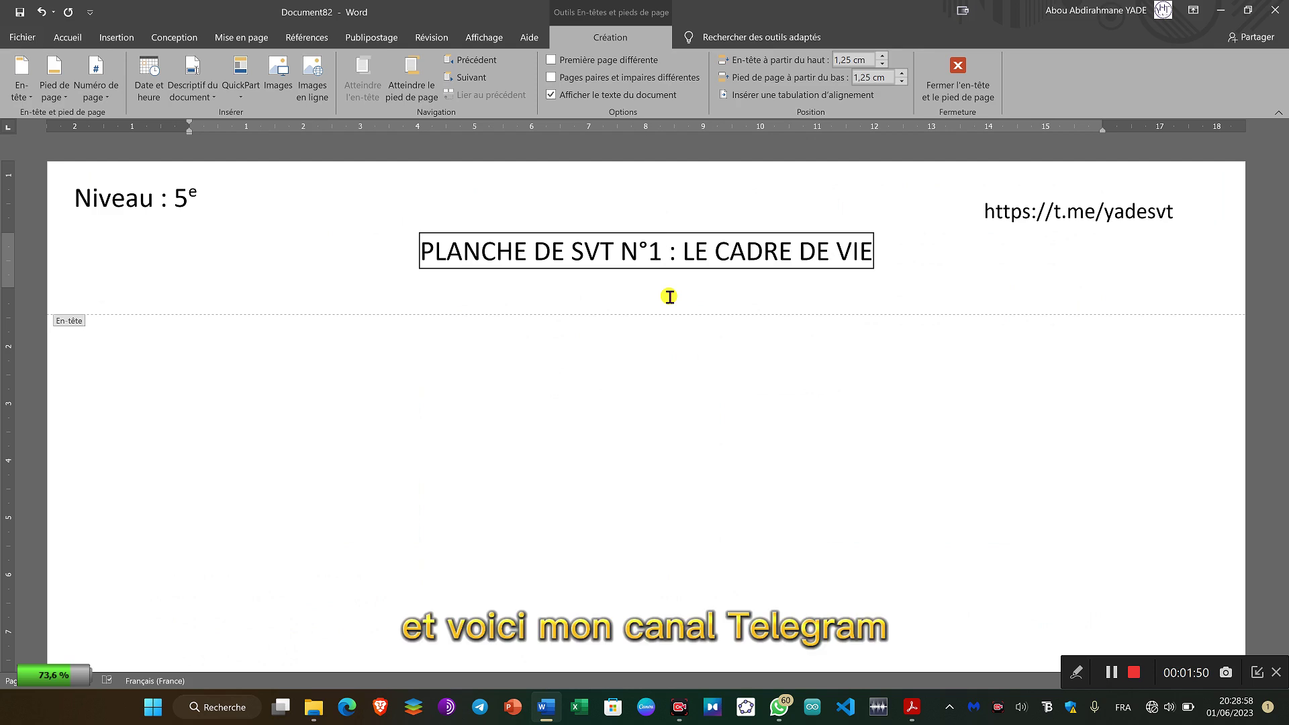
{"action": "left_click", "coordinate": [1109, 220]}
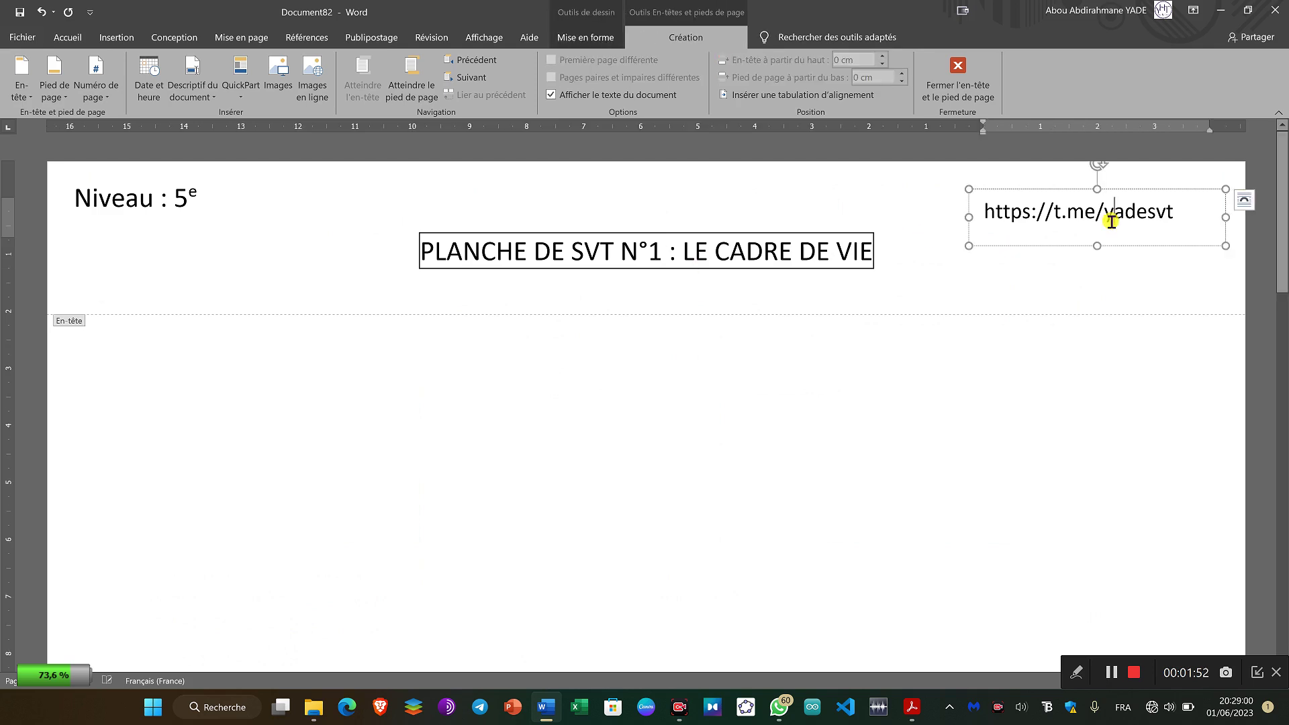
{"action": "double_click", "coordinate": [763, 408]}
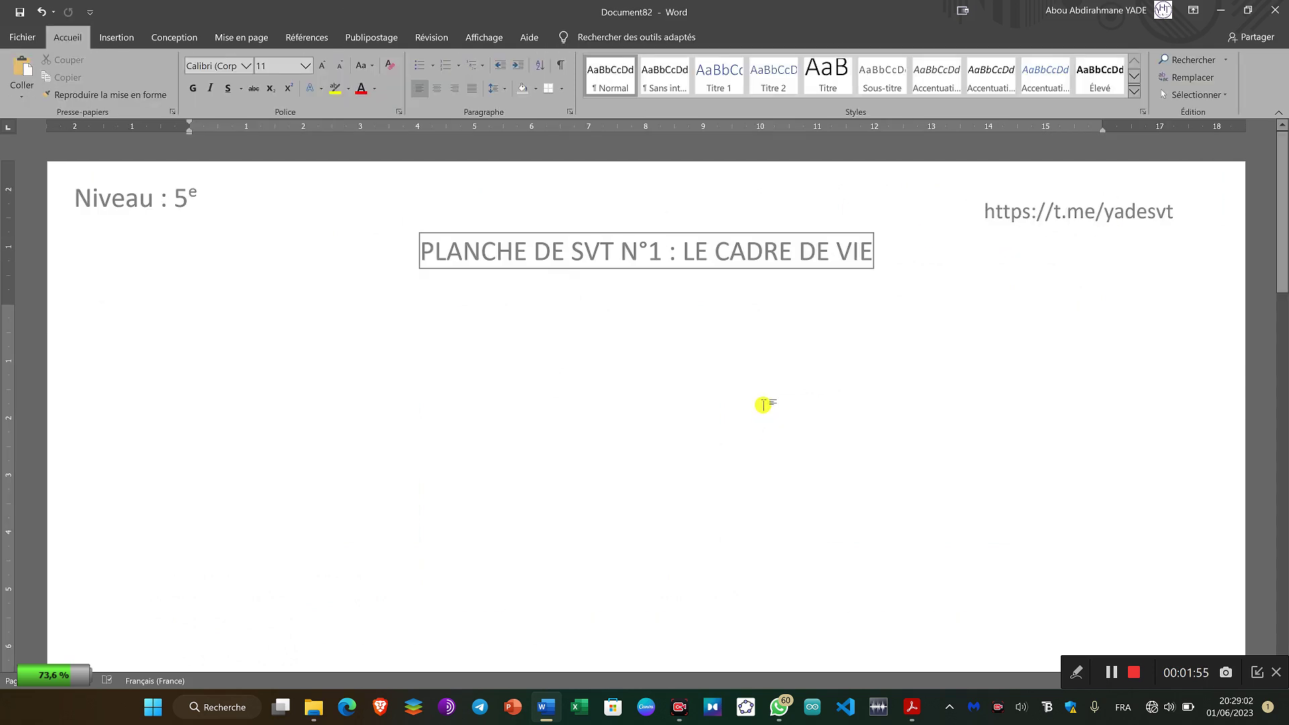
Step: Return to the manual in Acrobat Reader and take a full-screen capture of page 8 with Outil Capture d'écran
{"action": "left_click", "coordinate": [903, 710]}
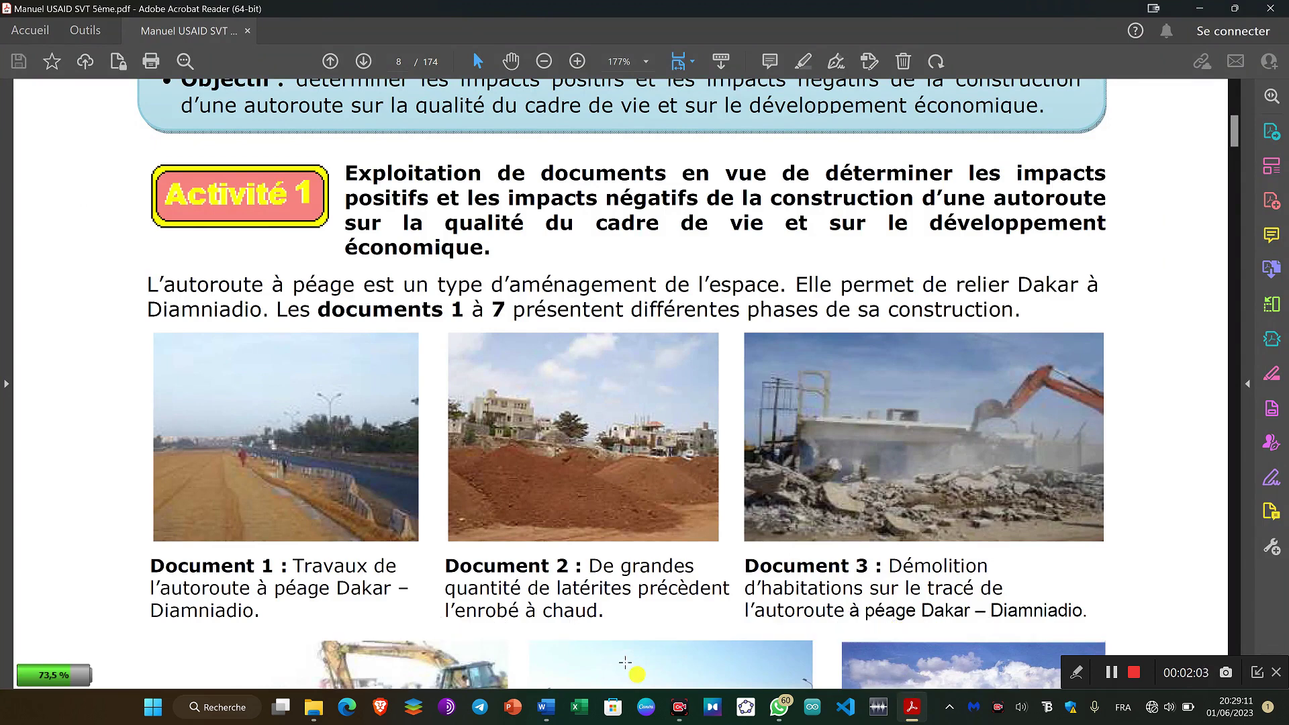
{"action": "left_click", "coordinate": [226, 707]}
{"action": "type", "text": "captu"}
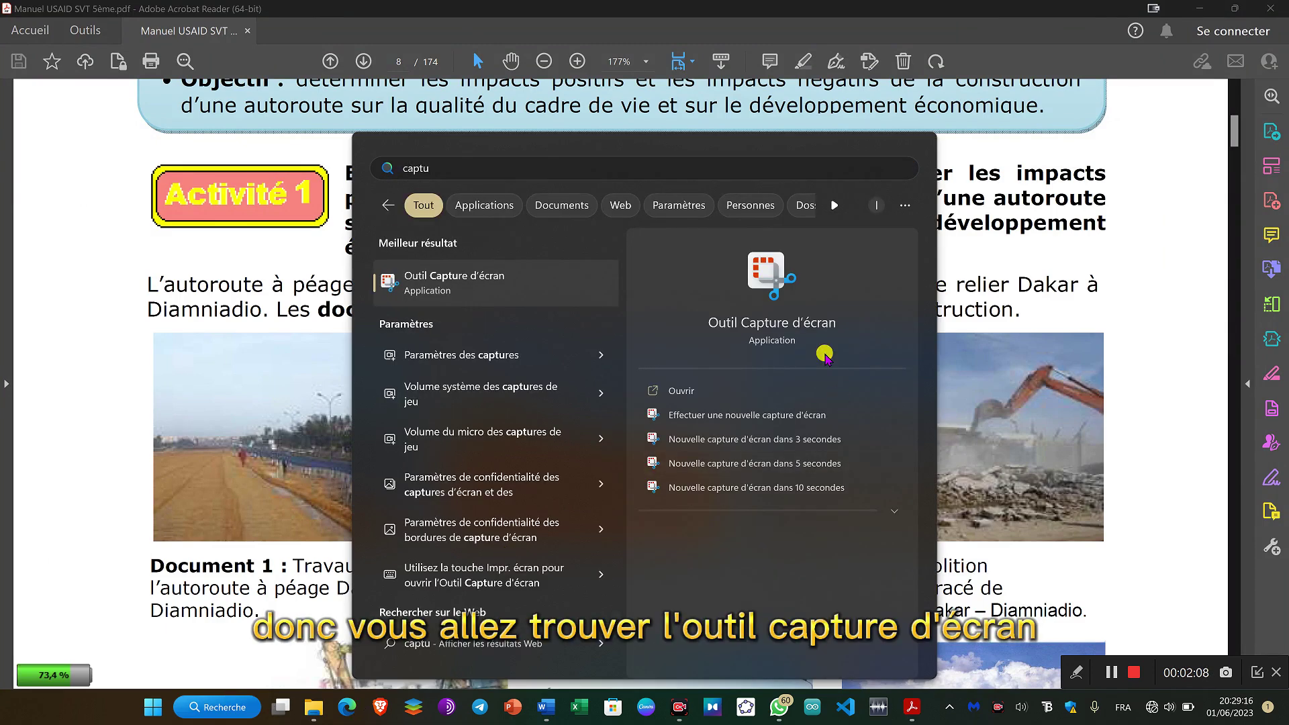
{"action": "left_click", "coordinate": [743, 293]}
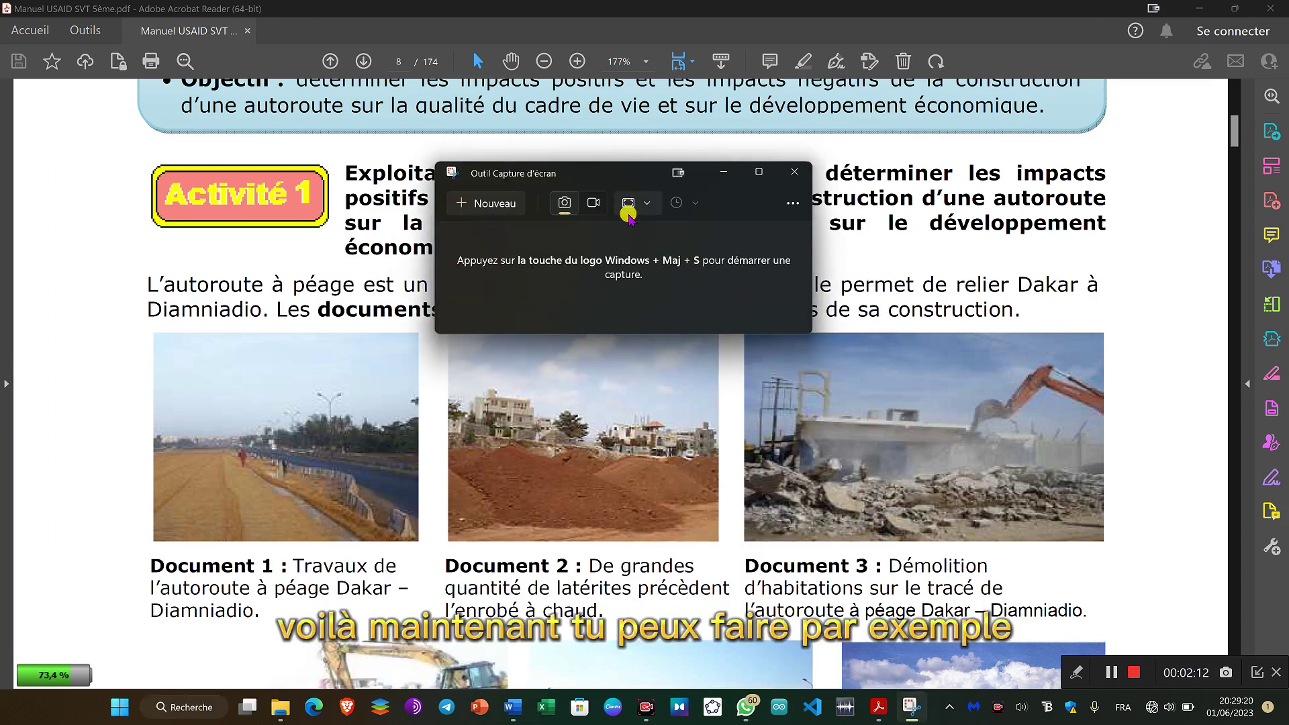
{"action": "left_click", "coordinate": [487, 203]}
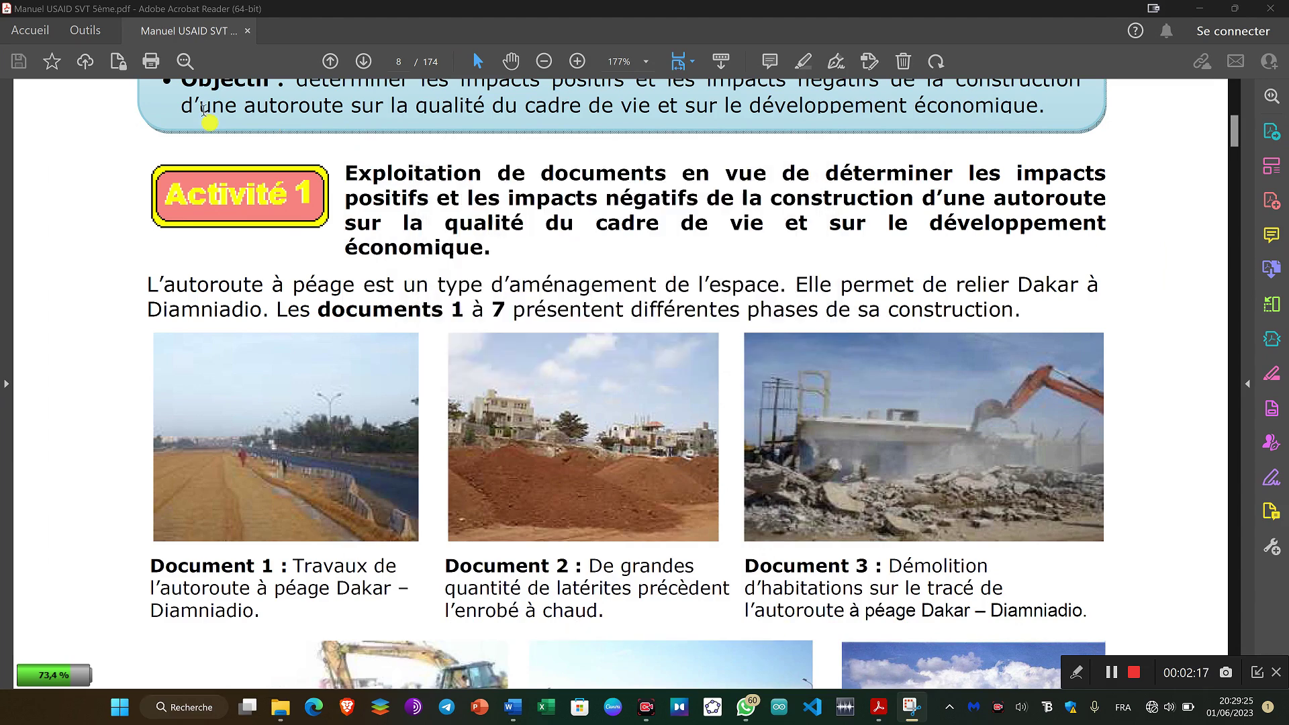
{"action": "left_click", "coordinate": [136, 149]}
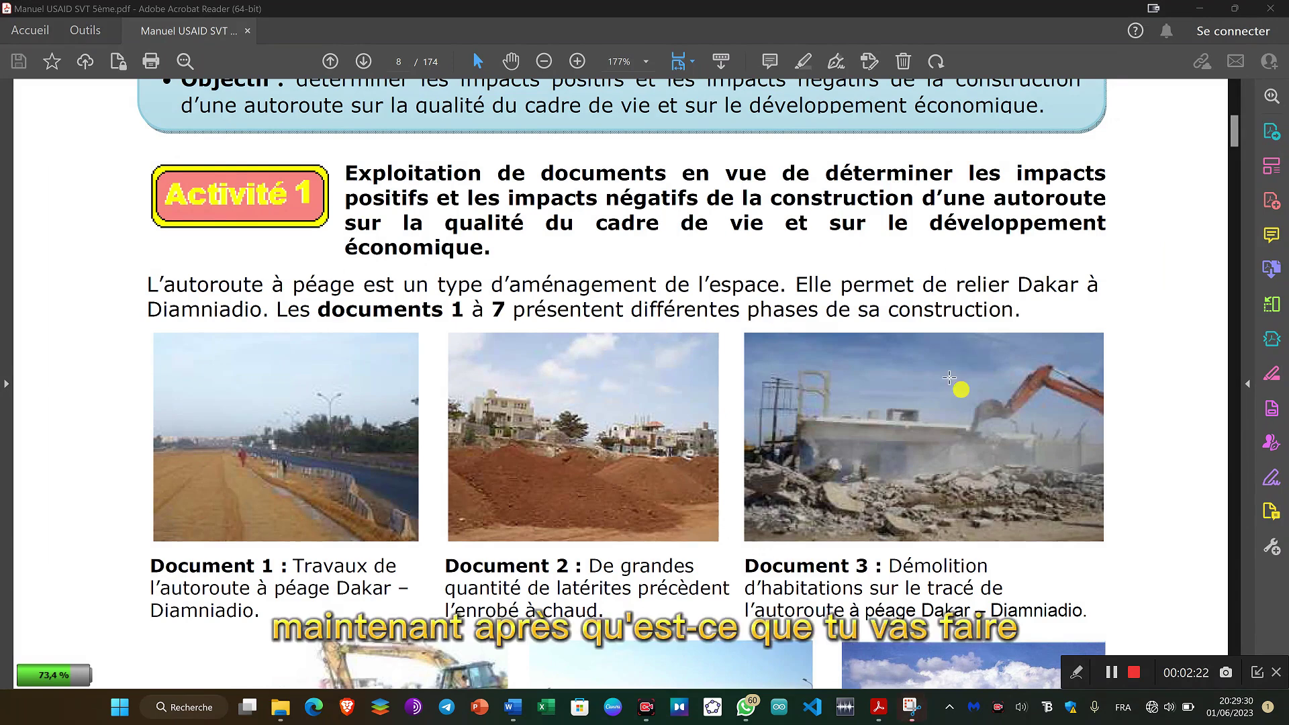
Step: Copy the capture from Outil Capture d'écran and paste it into the Word document's body
{"action": "left_click", "coordinate": [917, 715]}
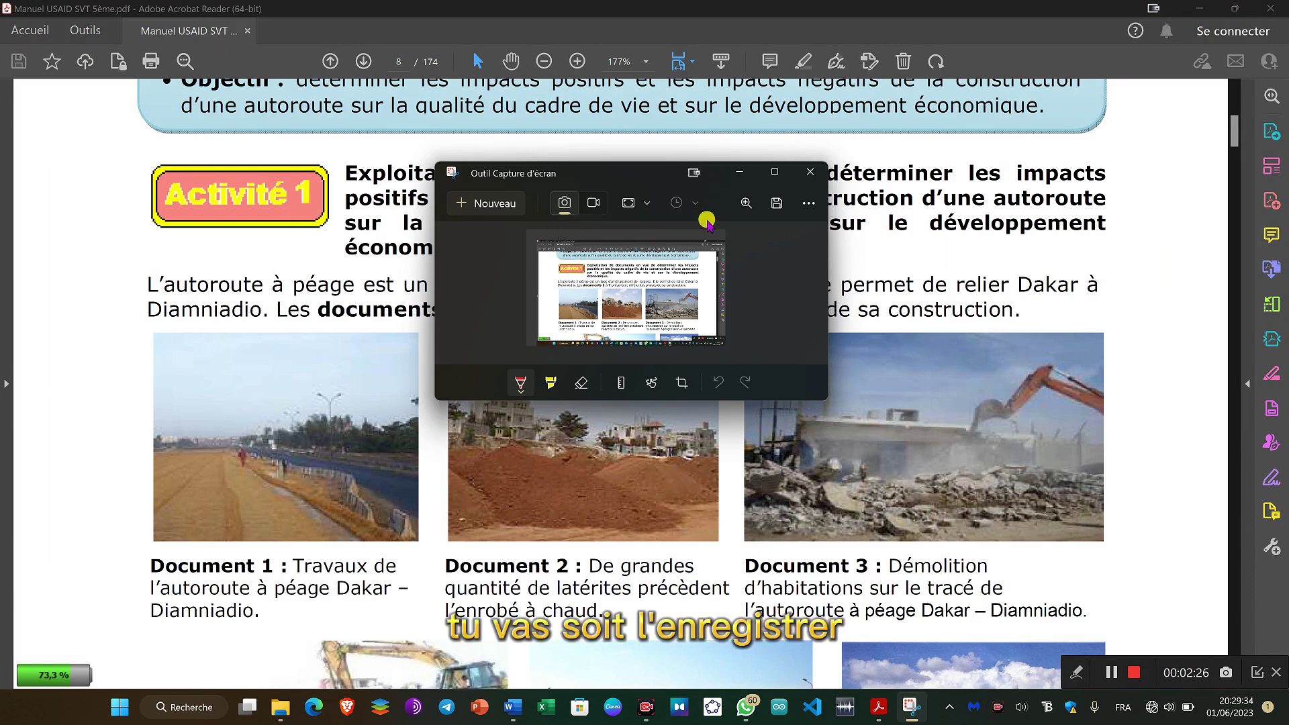
{"action": "left_click", "coordinate": [810, 203]}
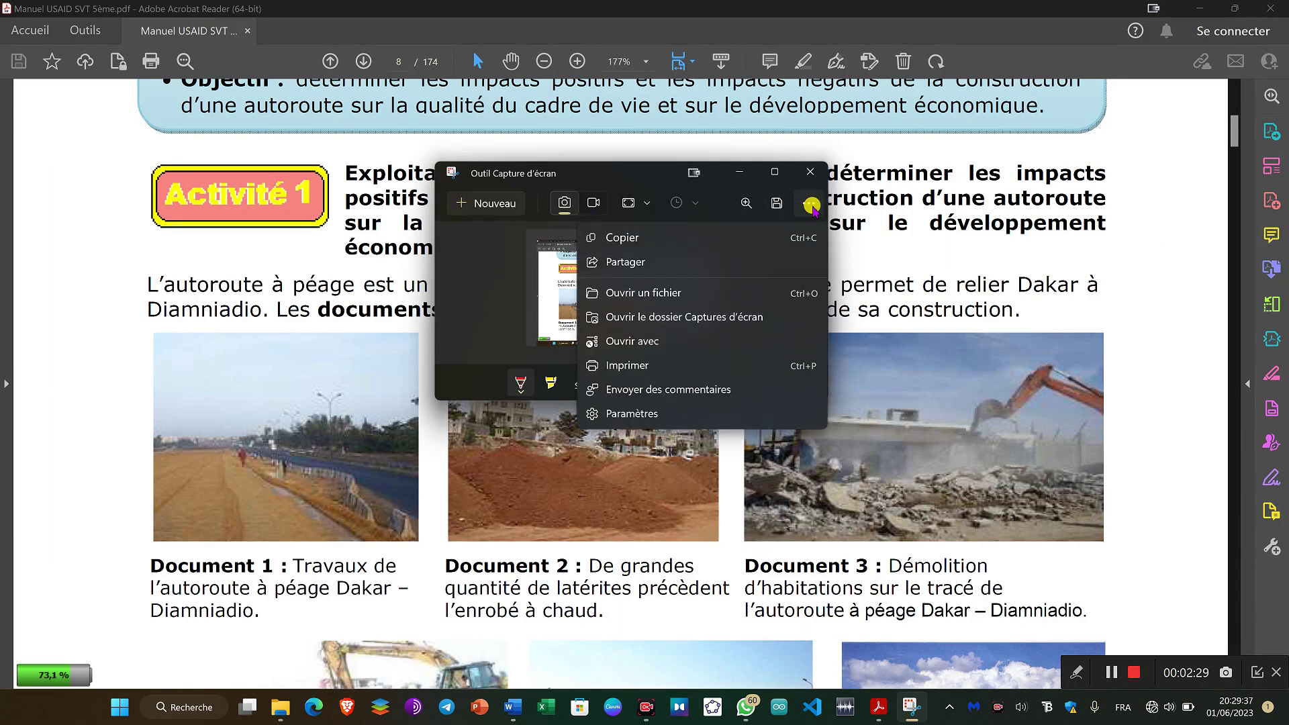
{"action": "left_click", "coordinate": [644, 239]}
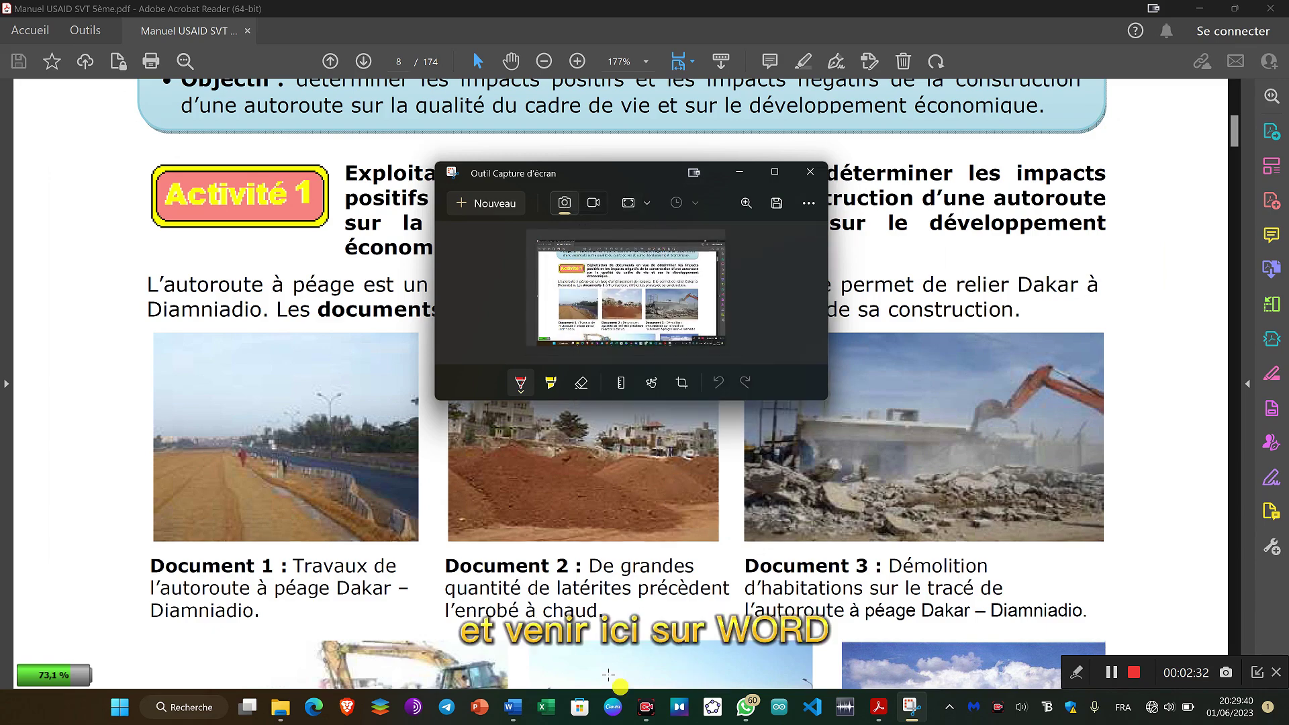
{"action": "left_click", "coordinate": [512, 707]}
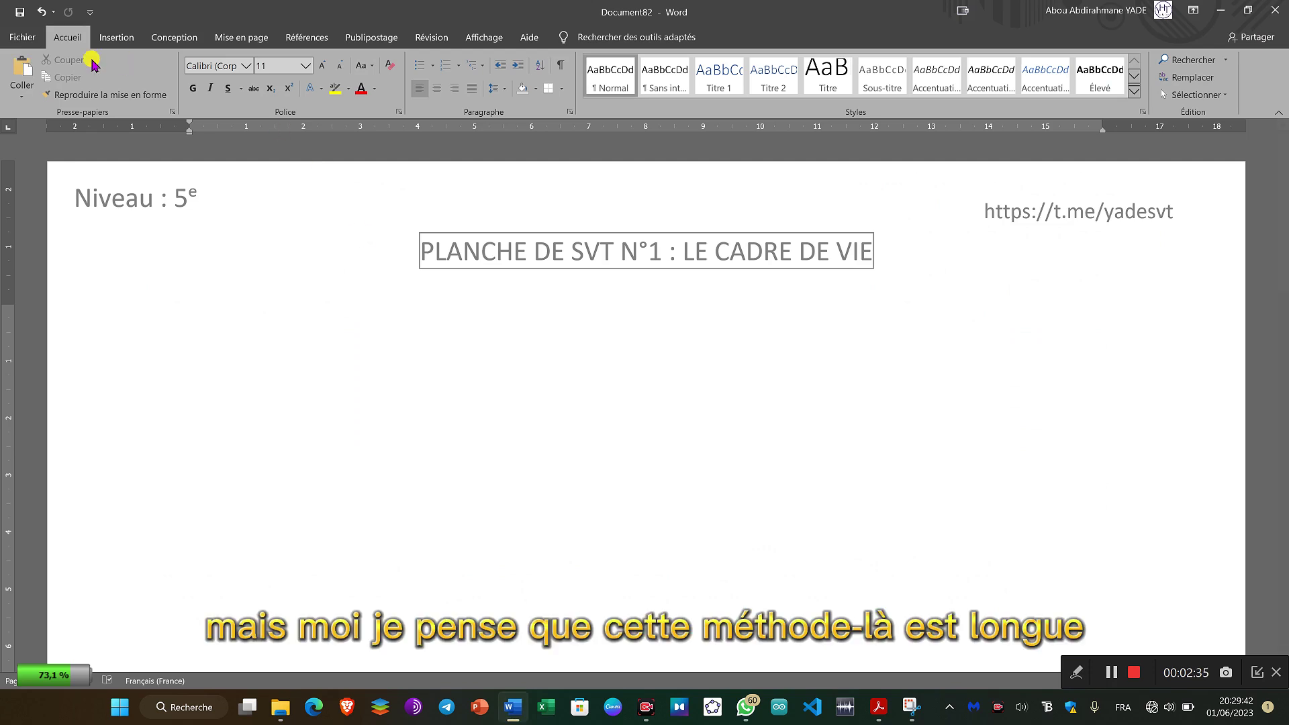
{"action": "left_click", "coordinate": [22, 67]}
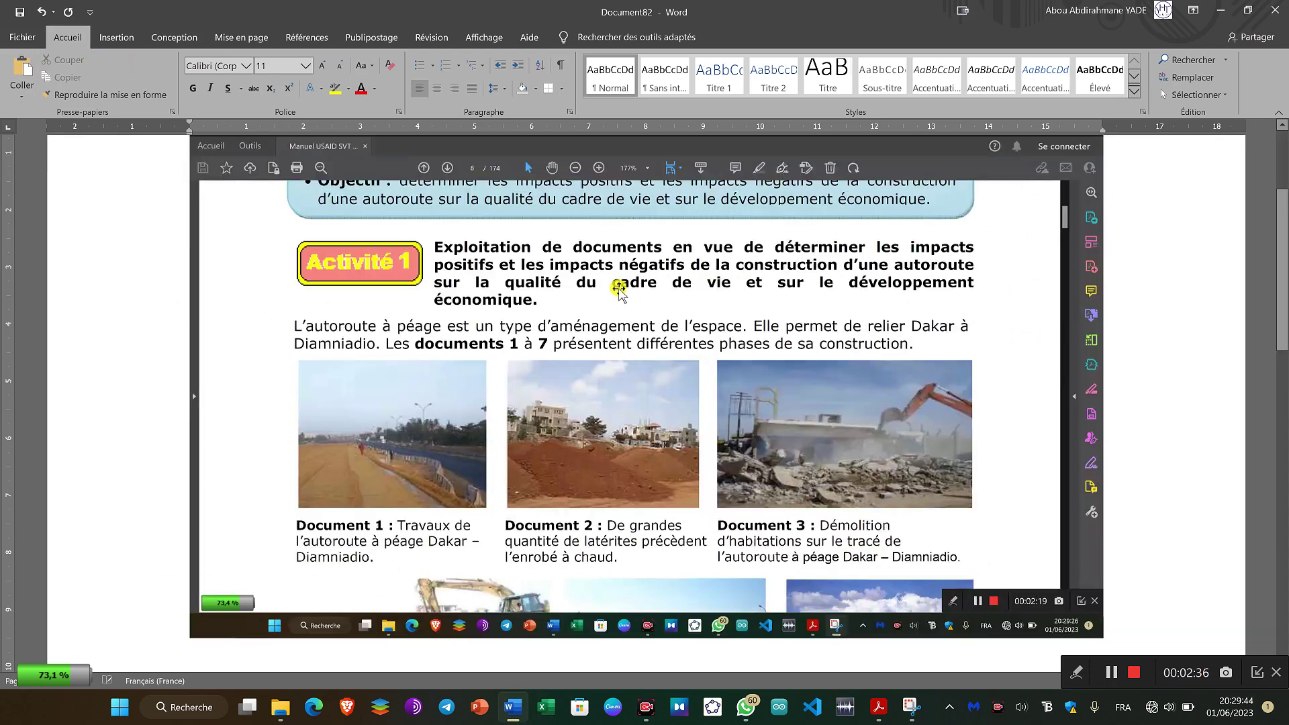
Step: Try to crop the pasted screenshot down to the manual's content, and delete the picture from the document
{"action": "double_click", "coordinate": [723, 249]}
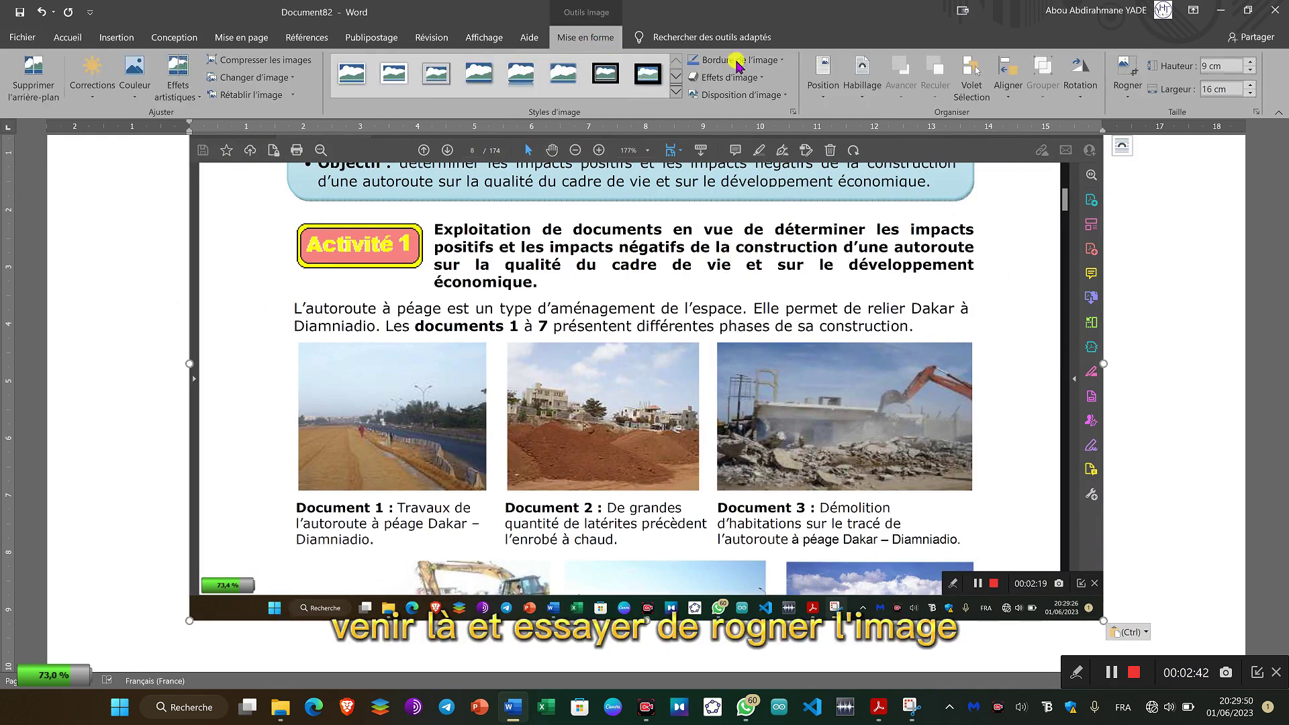
{"action": "left_click", "coordinate": [1124, 67]}
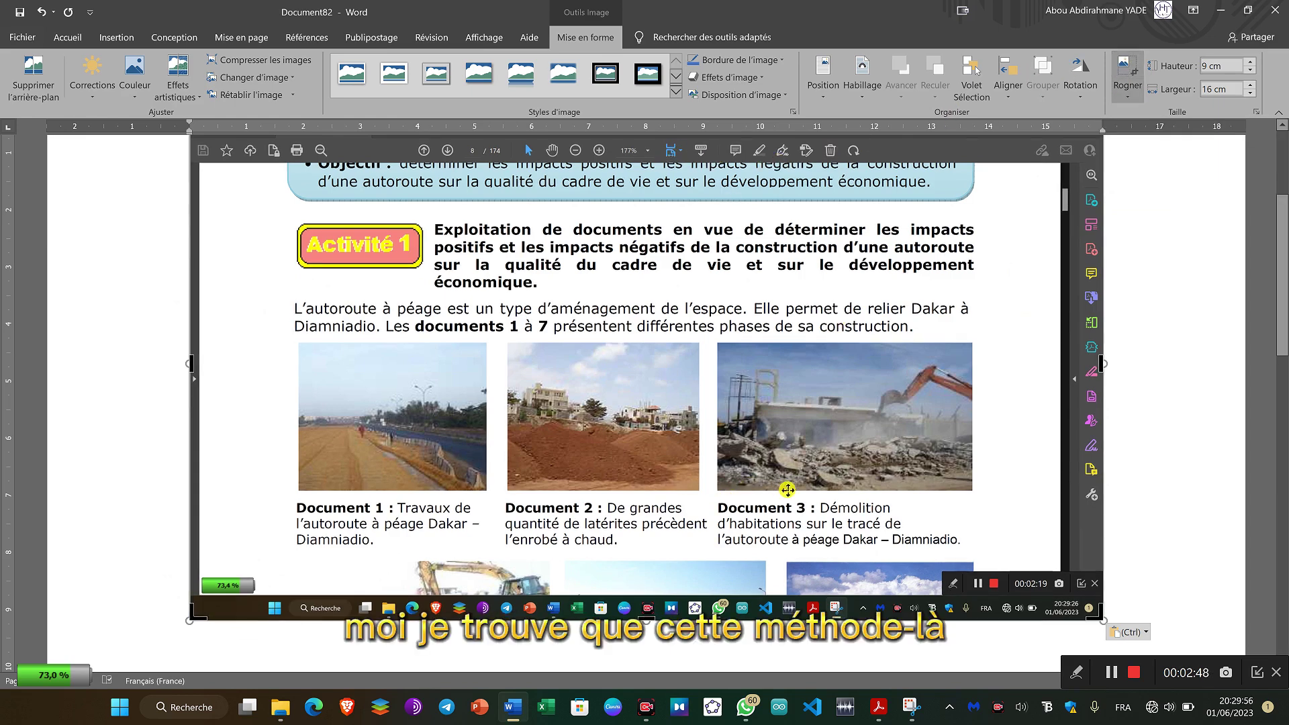
{"action": "left_click", "coordinate": [1128, 96]}
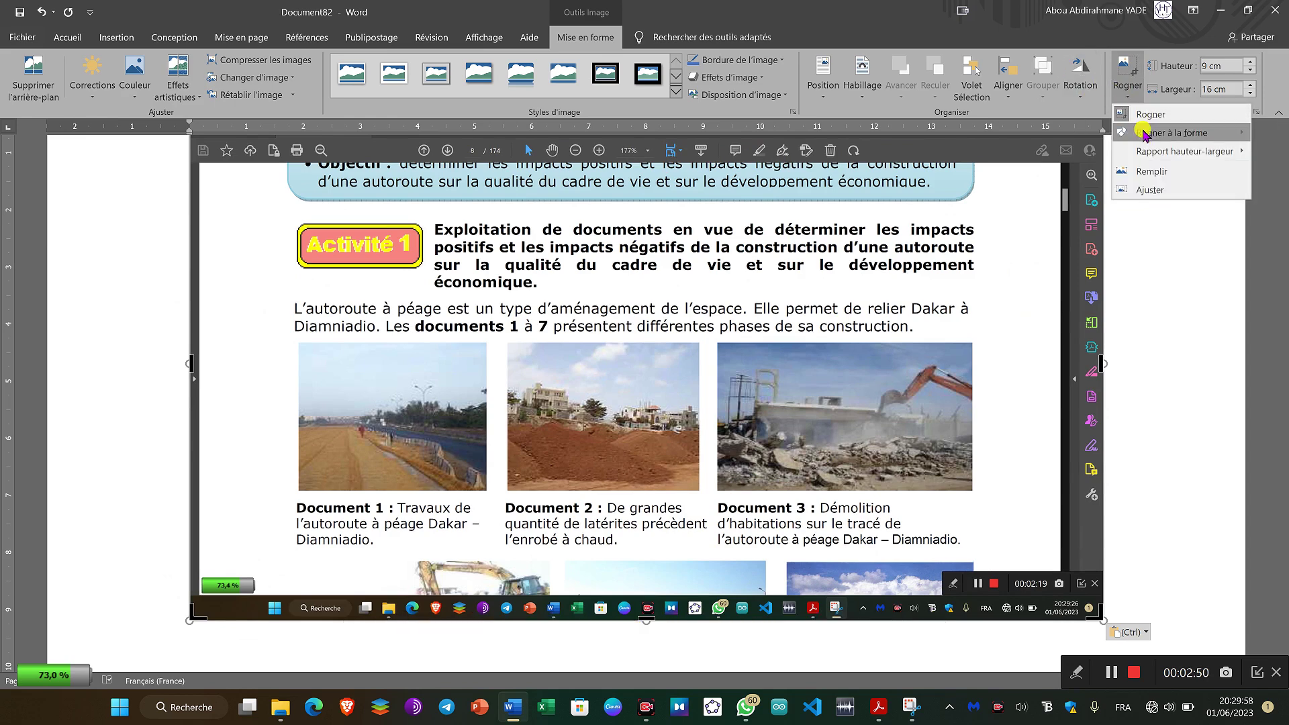
{"action": "left_click", "coordinate": [1125, 88]}
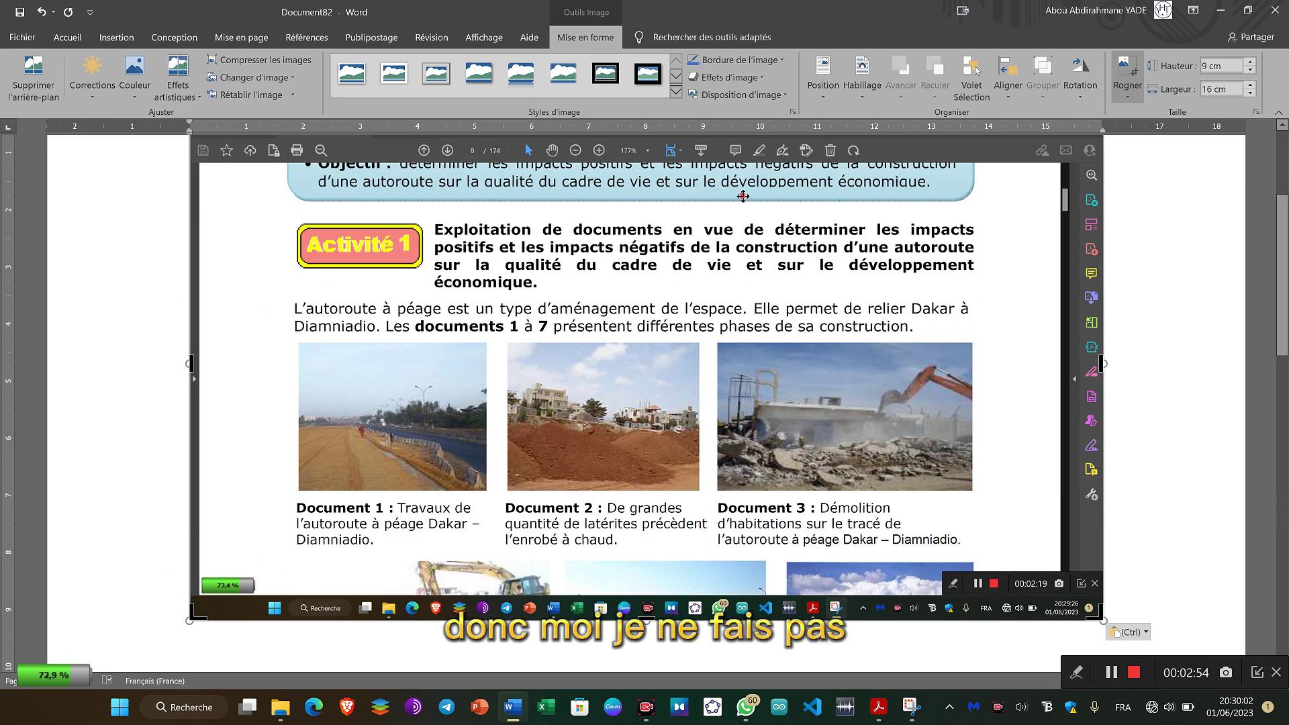
{"action": "left_click_drag", "start_coordinate": [743, 196], "coordinate": [743, 228]}
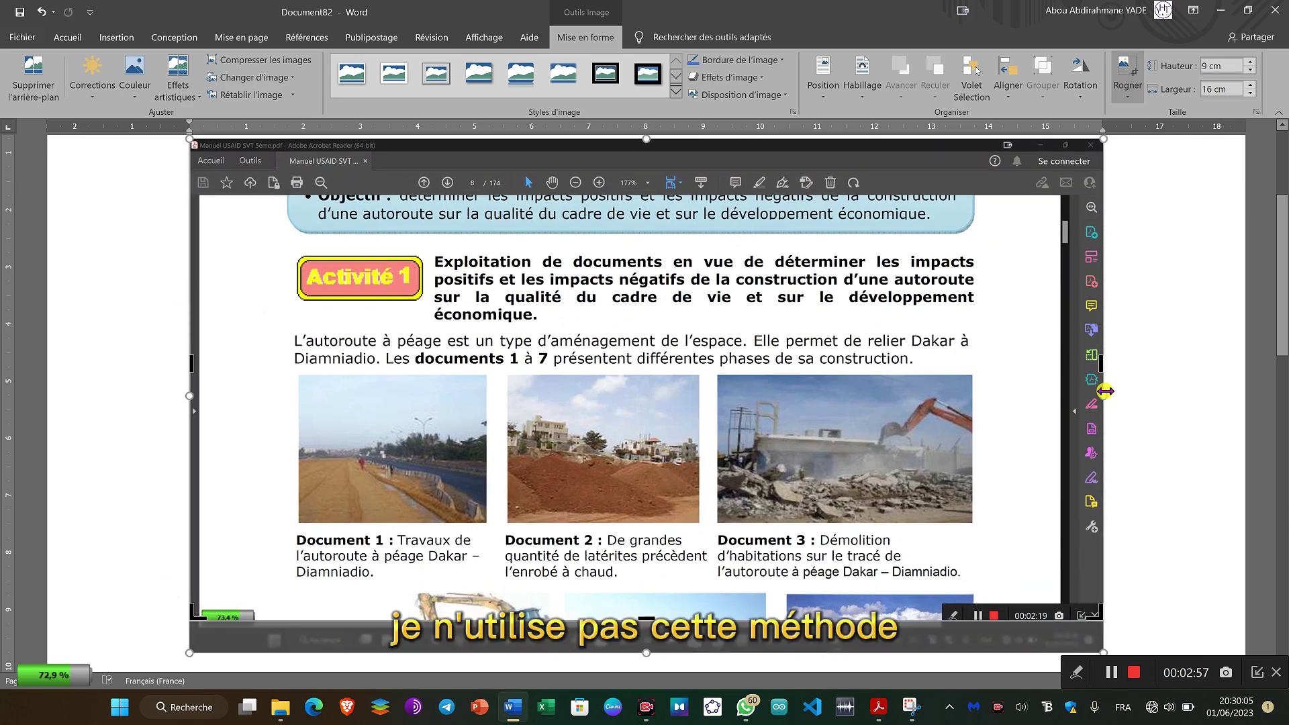
{"action": "left_click_drag", "start_coordinate": [1104, 395], "coordinate": [995, 396]}
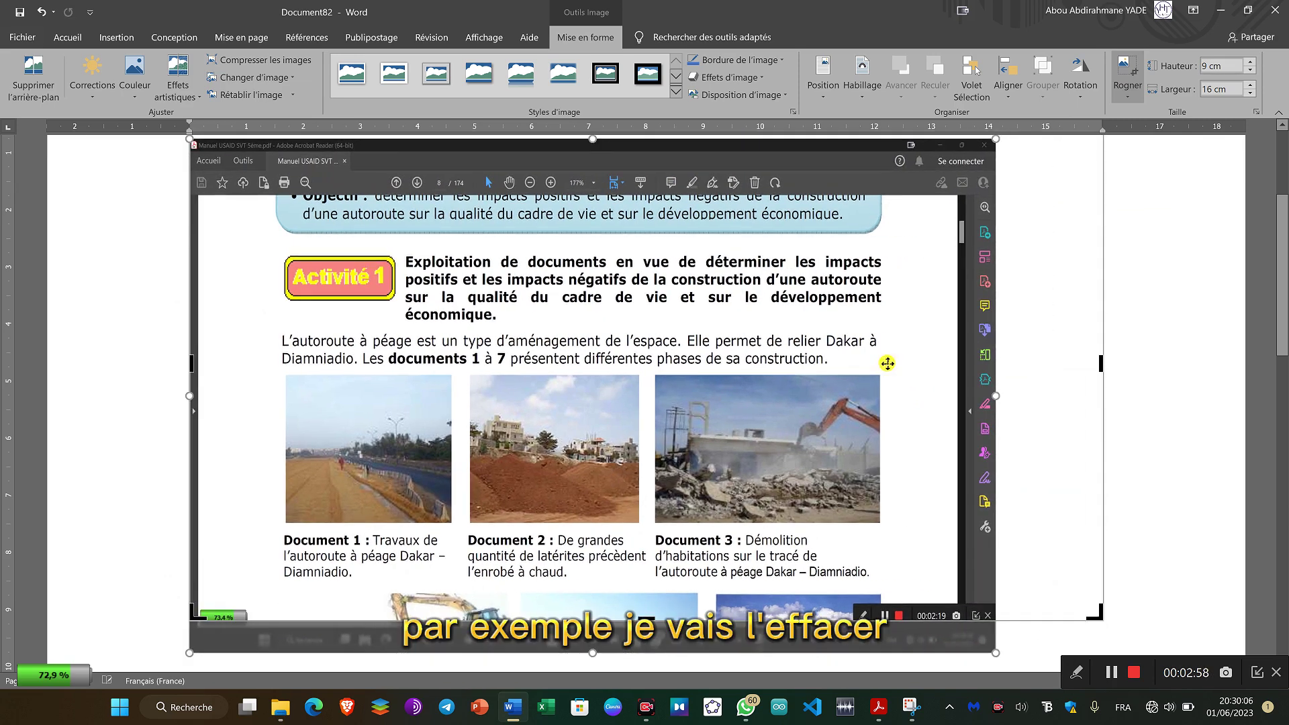
{"action": "key", "text": "Delete"}
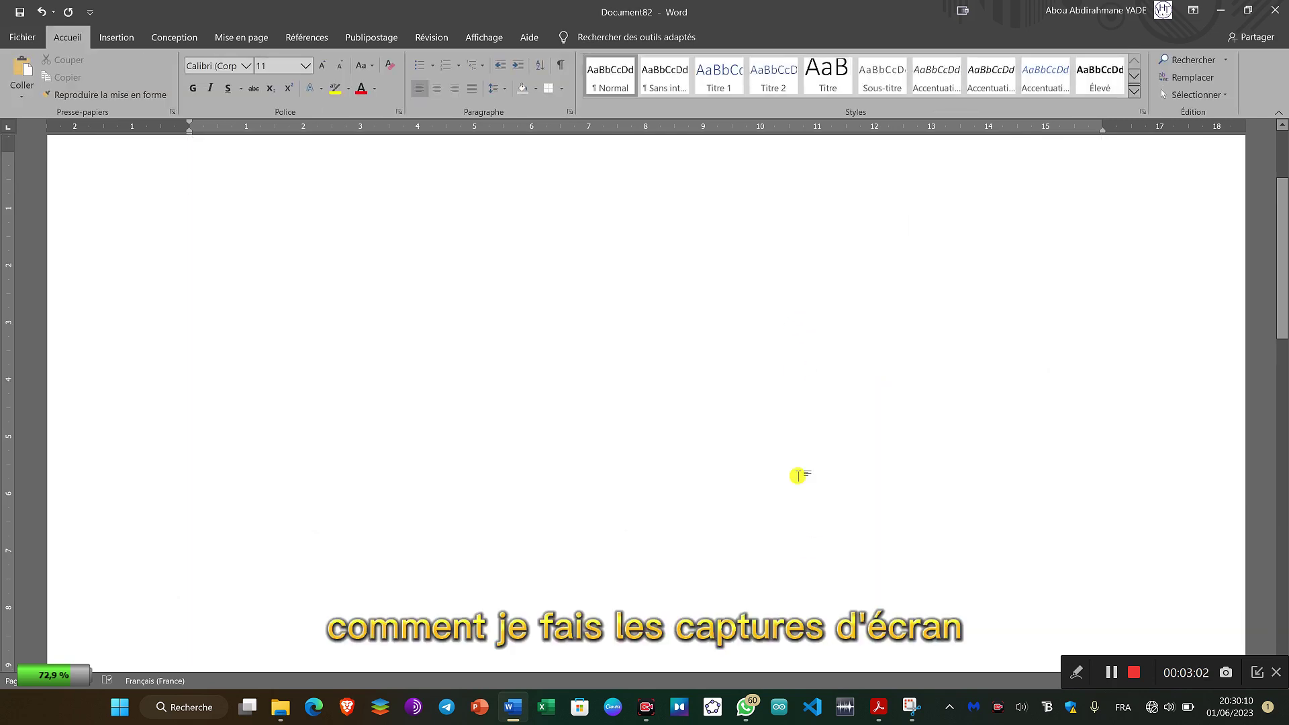
Step: Bring page 8 of the manual to the front in Acrobat Reader, and switch back to the Word document
{"action": "mouse_move", "coordinate": [878, 706]}
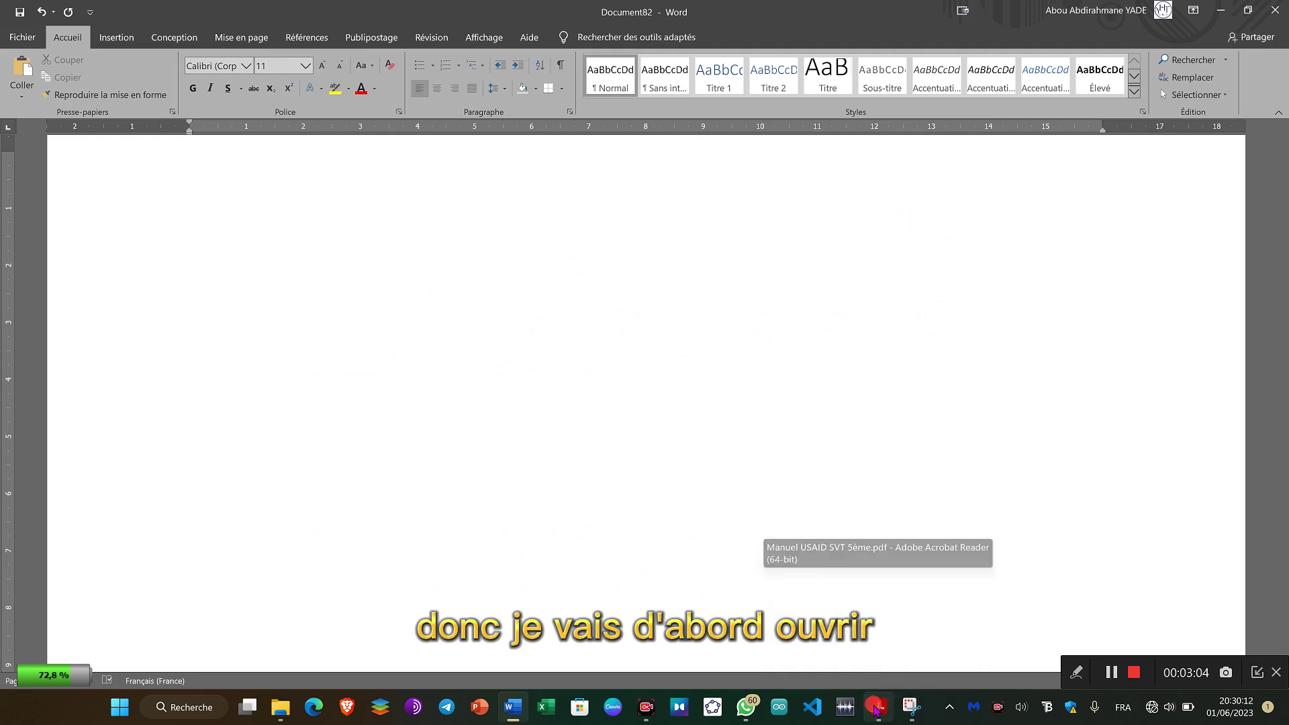
{"action": "left_click", "coordinate": [856, 634]}
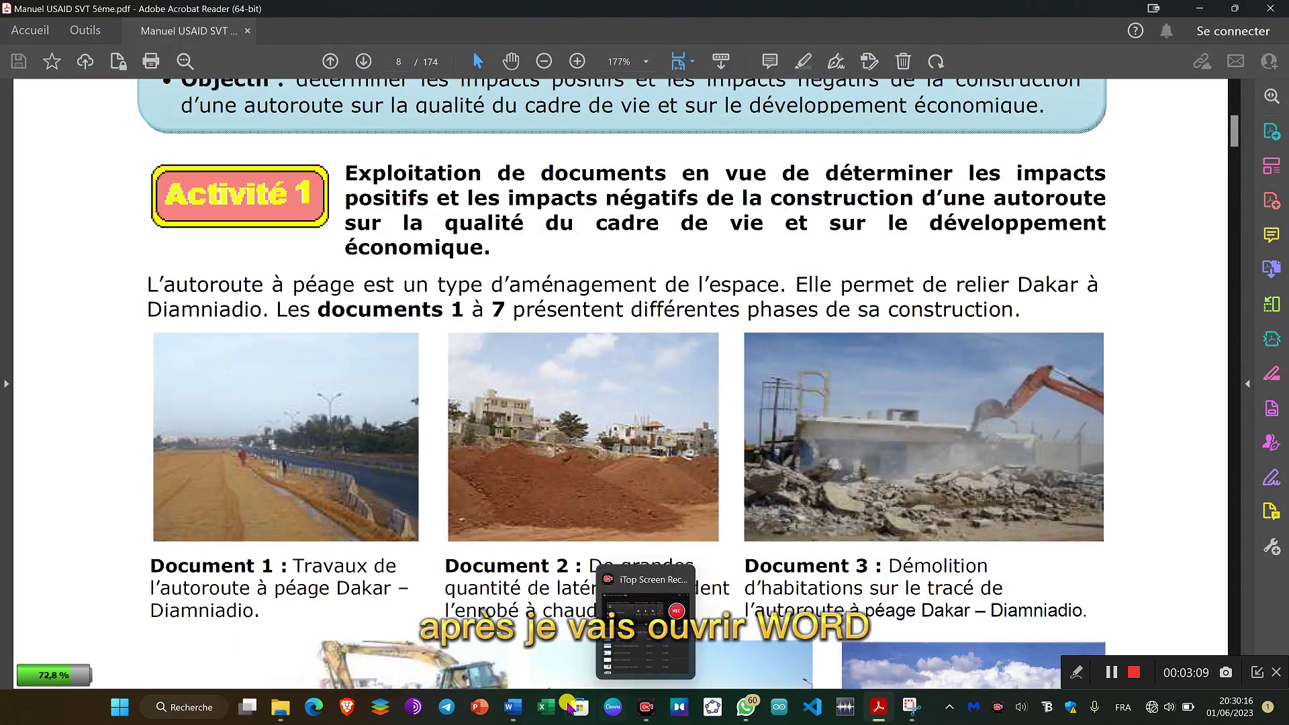
{"action": "left_click", "coordinate": [512, 707]}
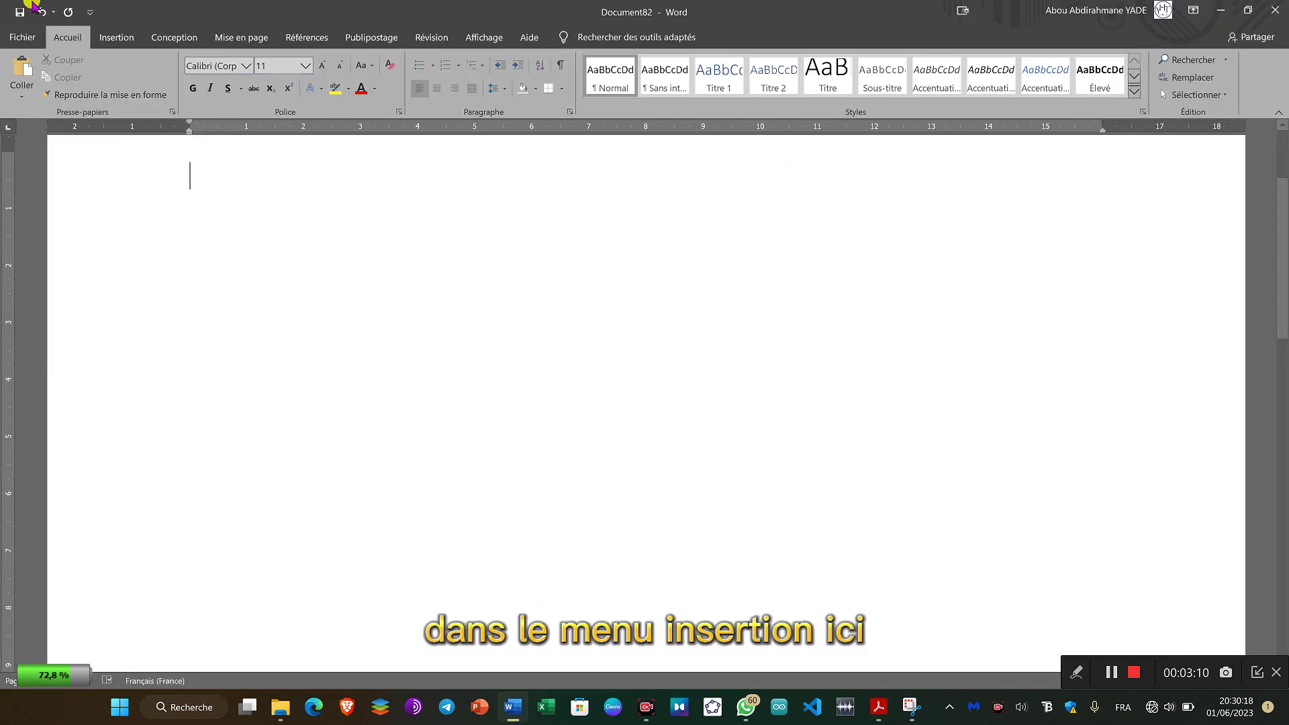
Step: Insert a screenshot of the entire manual window into the Word document, and remove the picture again
{"action": "left_click", "coordinate": [115, 39]}
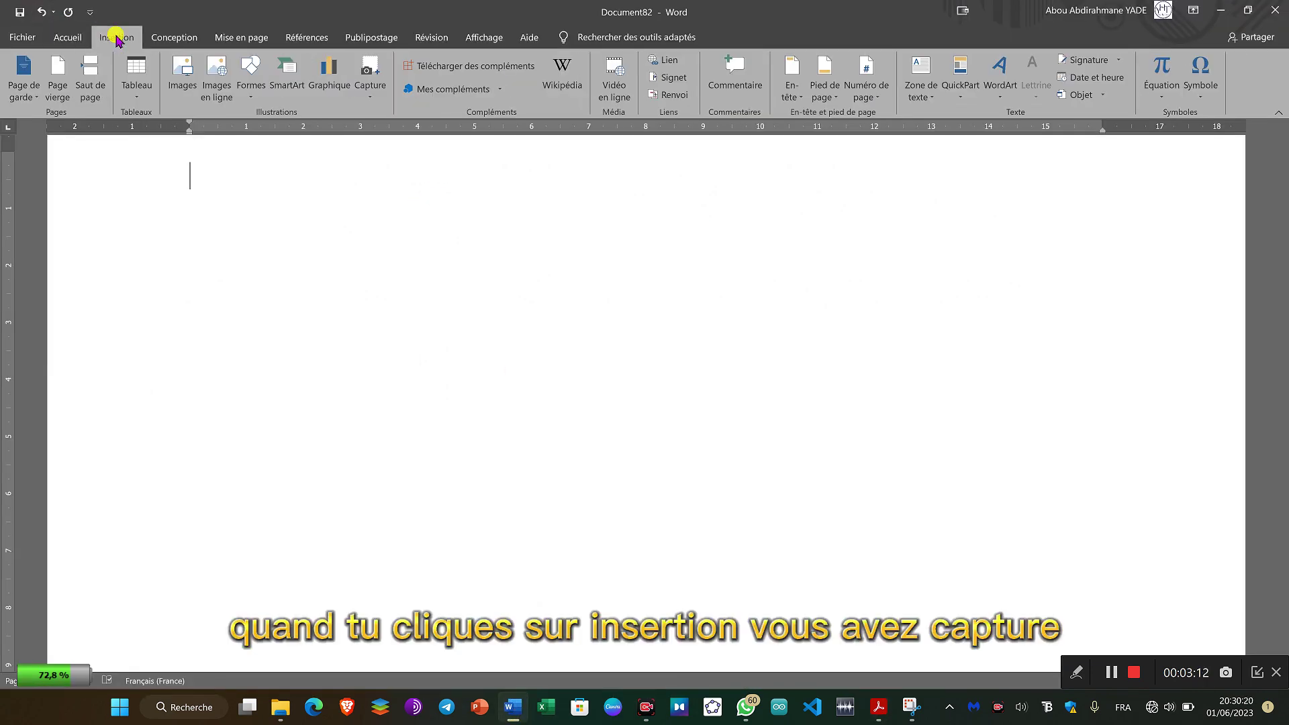
{"action": "left_click", "coordinate": [370, 93]}
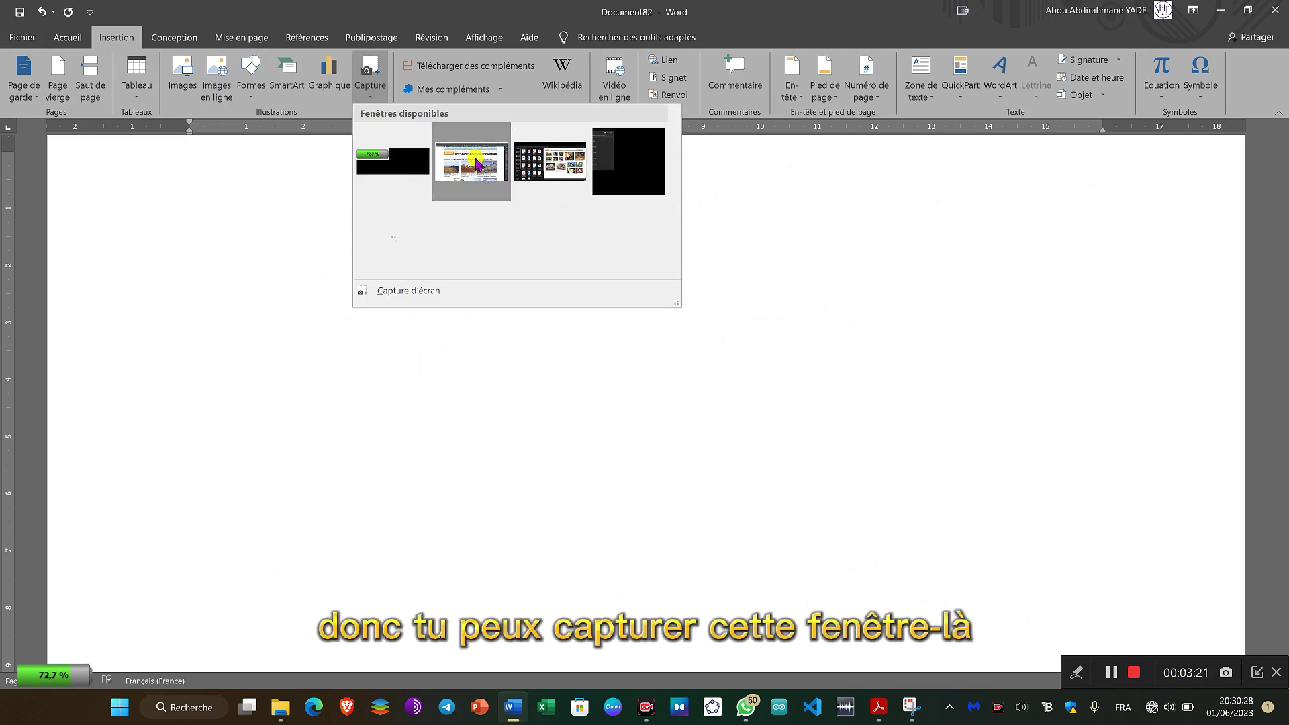
{"action": "left_click", "coordinate": [477, 168]}
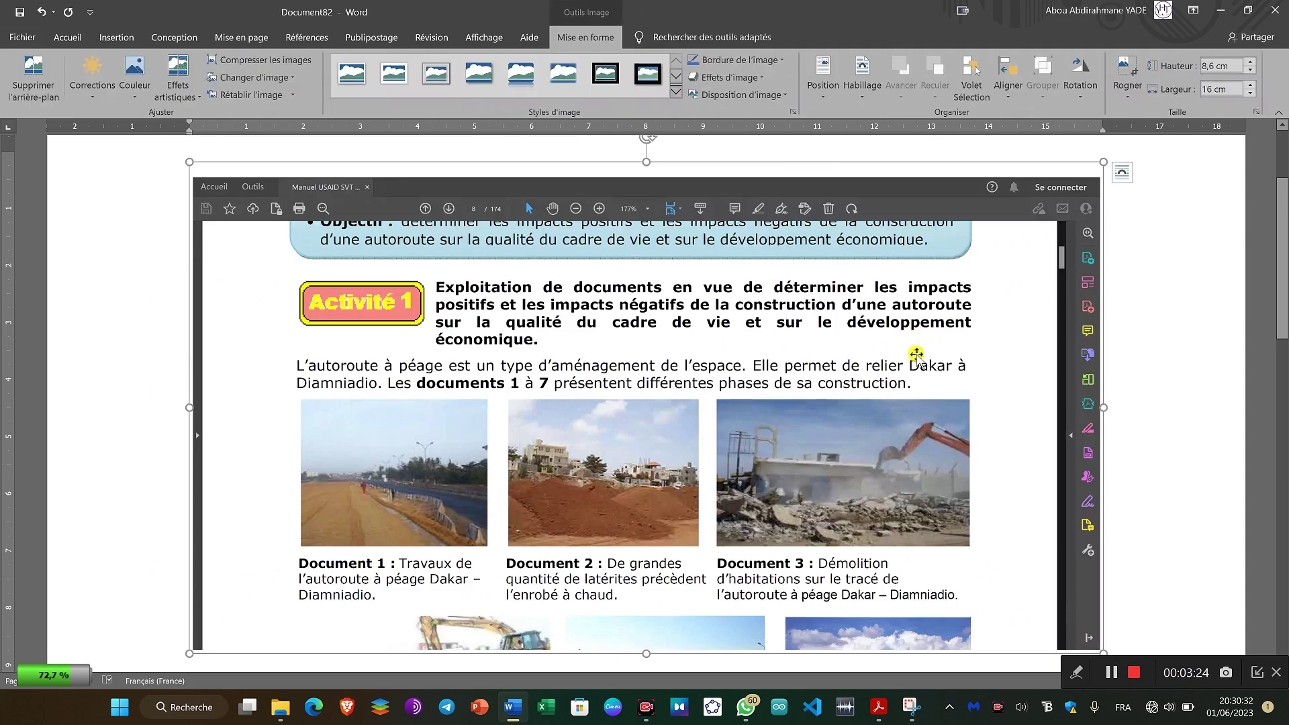
{"action": "scroll", "coordinate": [809, 326], "scroll_direction": "down", "scroll_amount": 5}
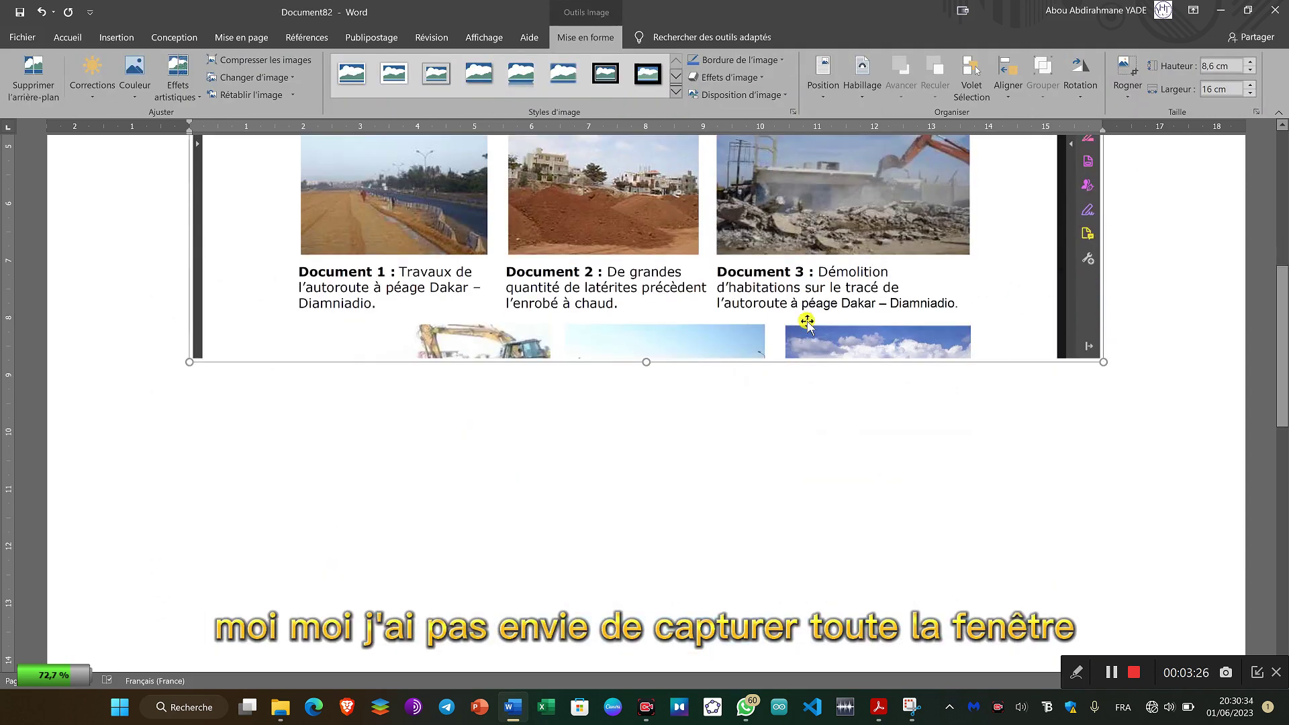
{"action": "scroll", "coordinate": [806, 321], "scroll_direction": "up", "scroll_amount": 5}
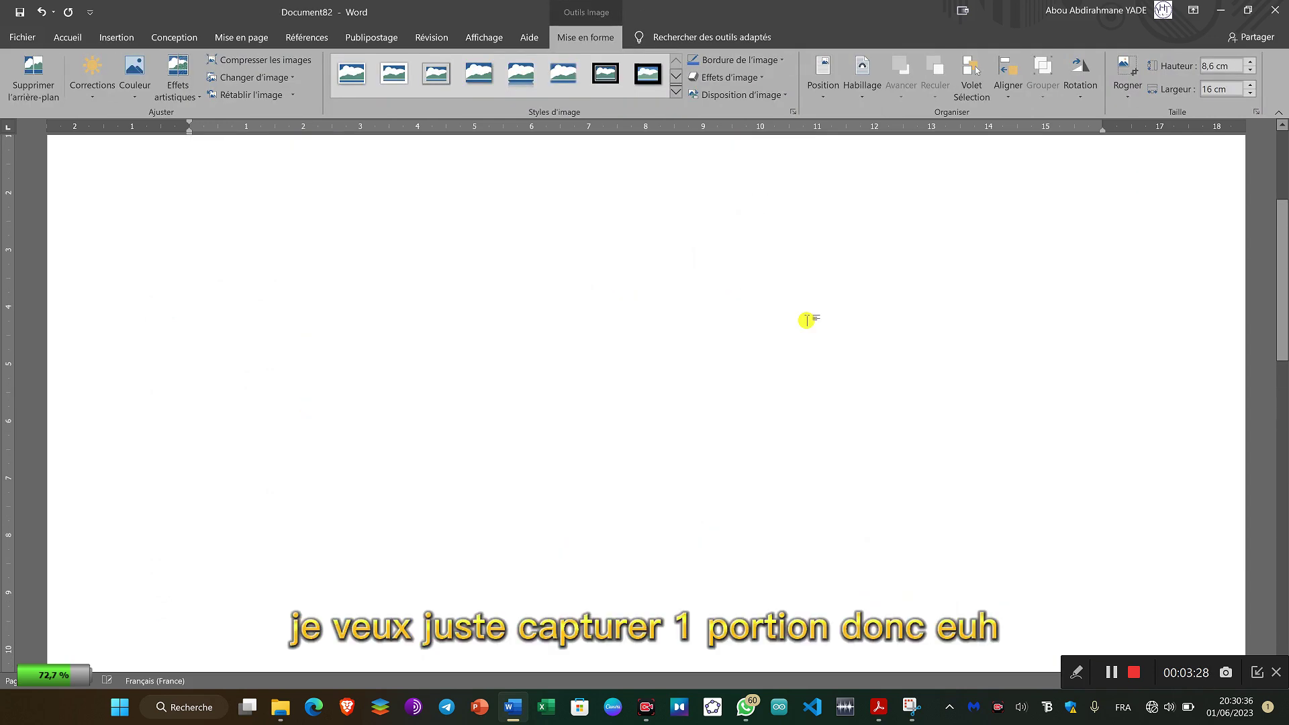
{"action": "left_click", "coordinate": [799, 318]}
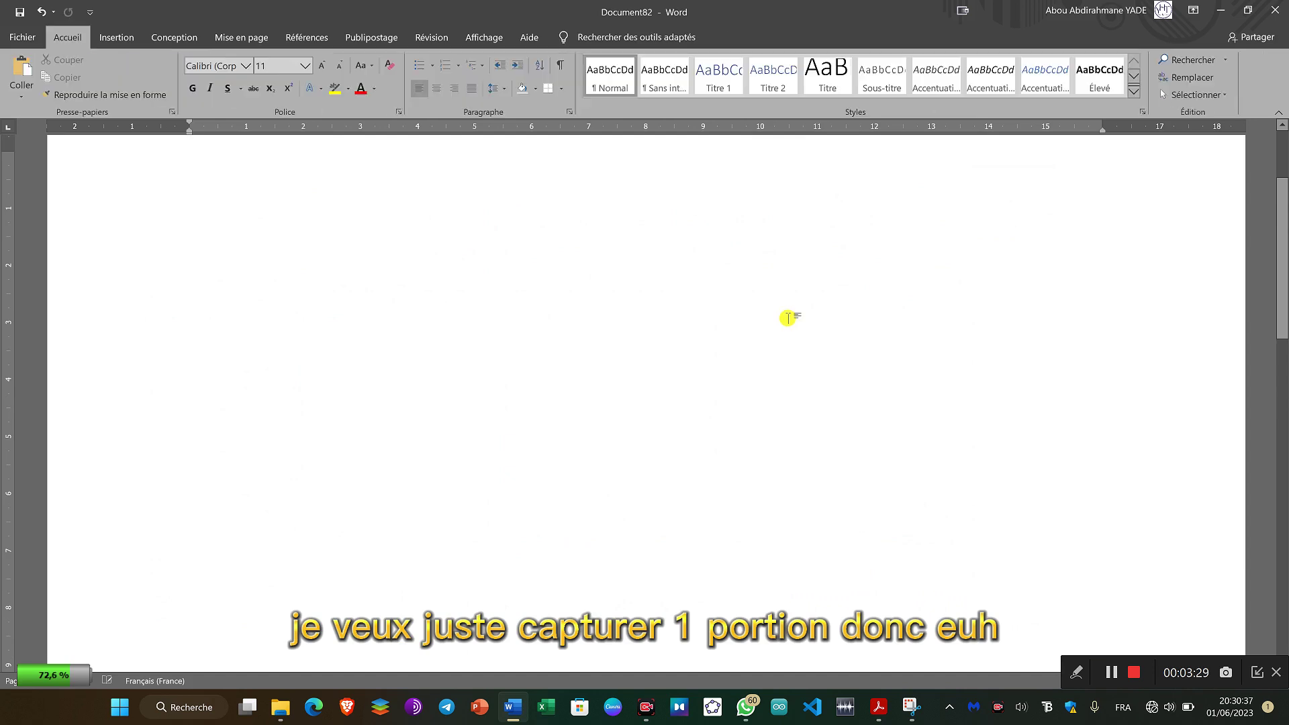
Step: Insert a screen clipping of the manual's Activité 1, from its heading down to the captions of Documents 1 to 3
{"action": "left_click", "coordinate": [120, 39]}
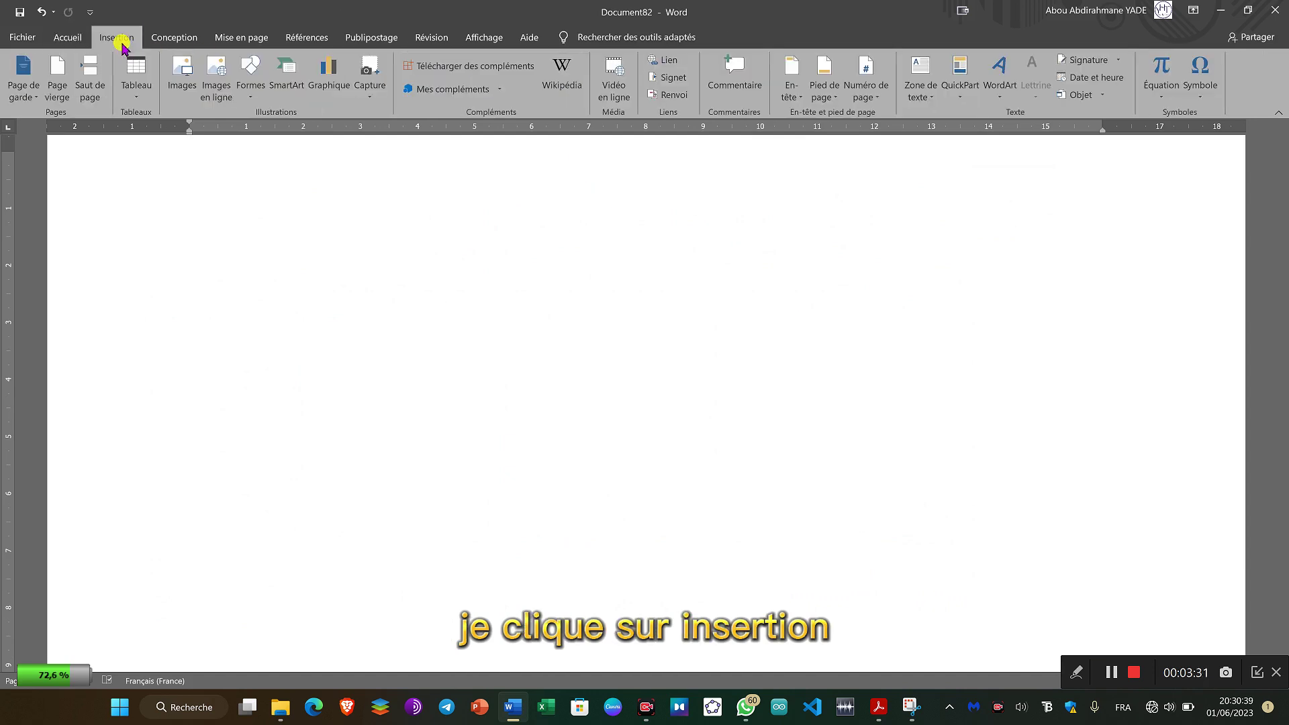
{"action": "left_click", "coordinate": [370, 101]}
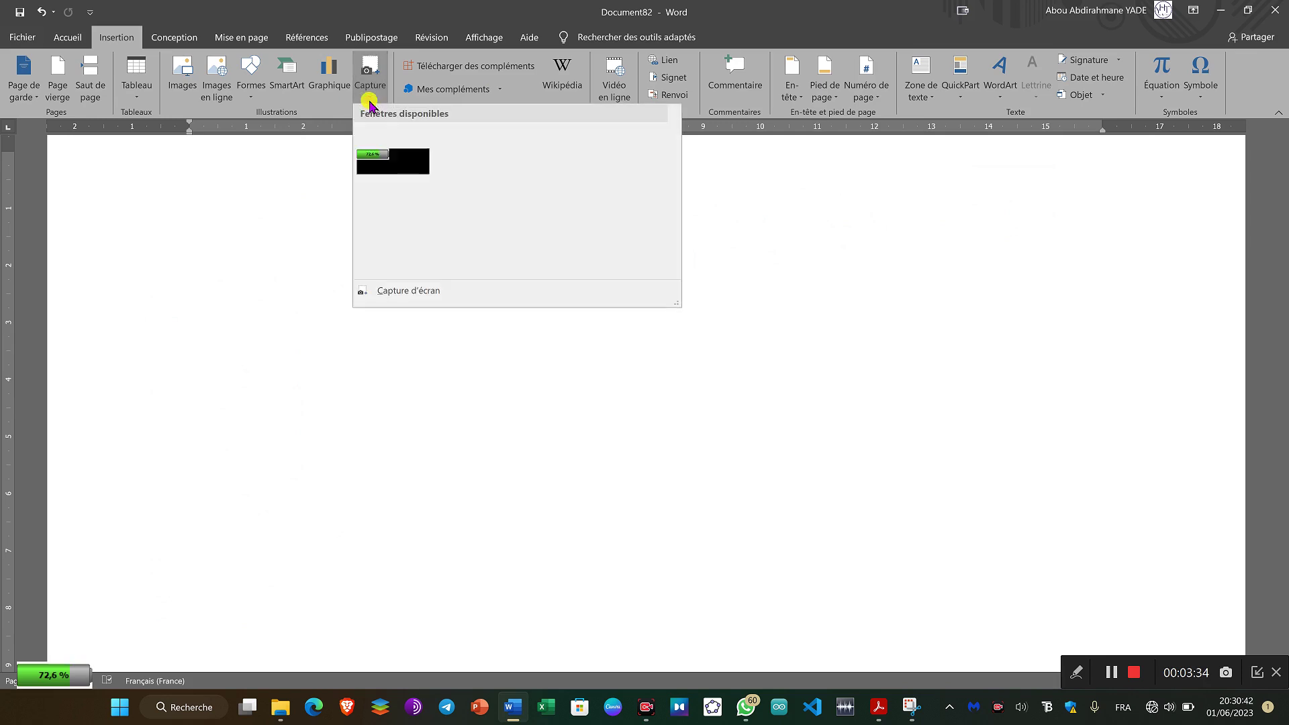
{"action": "left_click", "coordinate": [400, 292]}
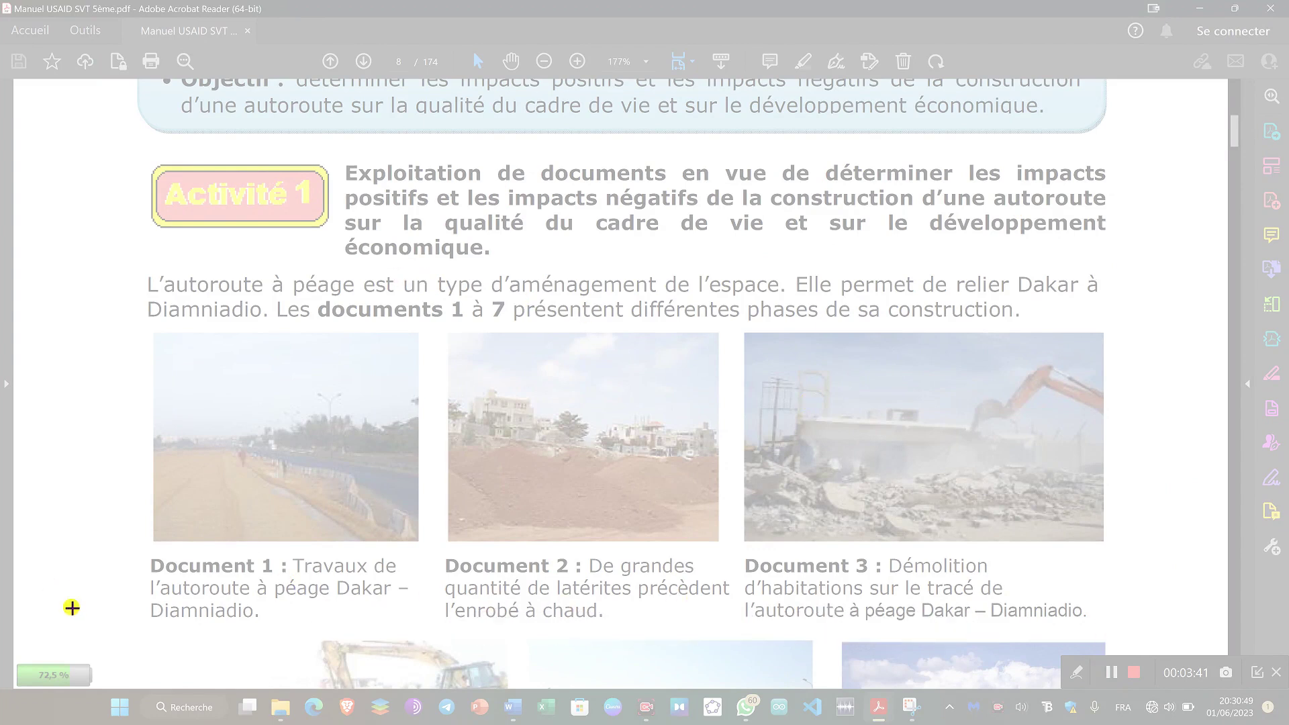
{"action": "left_click_drag", "start_coordinate": [134, 631], "coordinate": [1127, 159]}
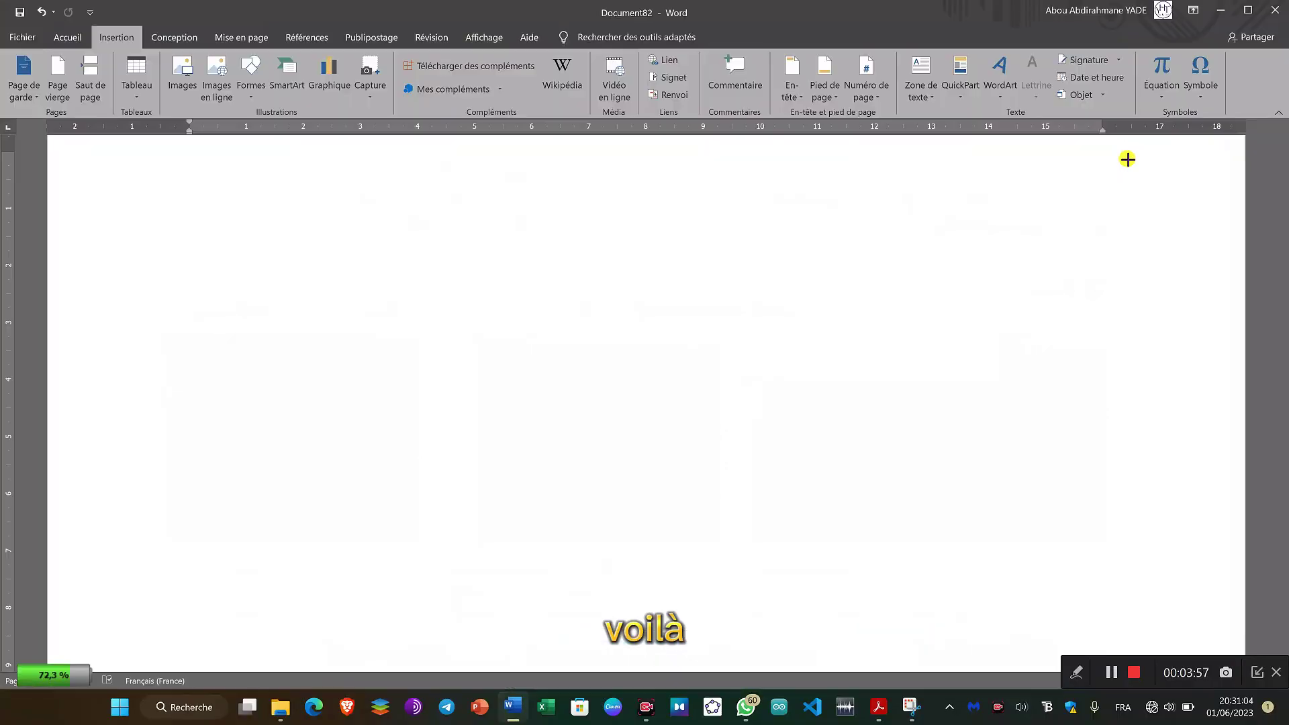
{"action": "key", "text": "ctrl+v"}
{"action": "left_click", "coordinate": [695, 356]}
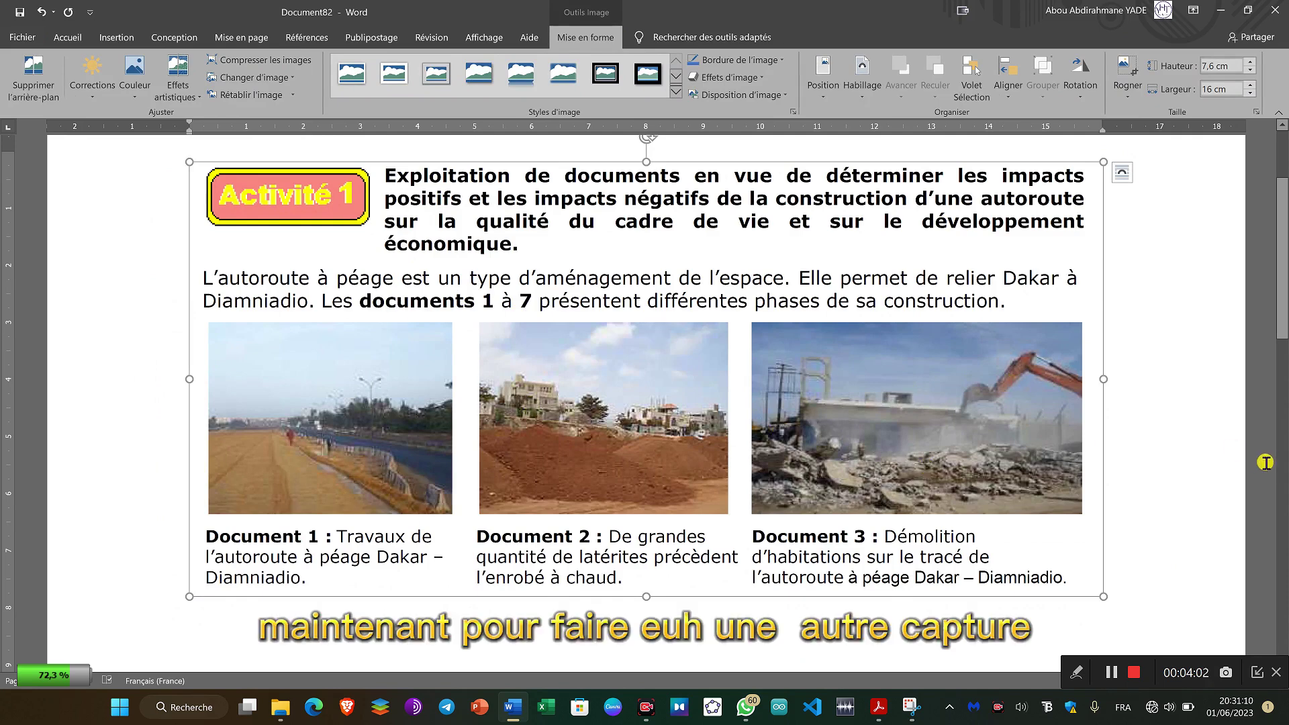
Step: Start a new line below the inserted clipping of Documents 1 to 3
{"action": "left_click", "coordinate": [1205, 447]}
{"action": "scroll", "coordinate": [1205, 447], "scroll_direction": "down", "scroll_amount": 2}
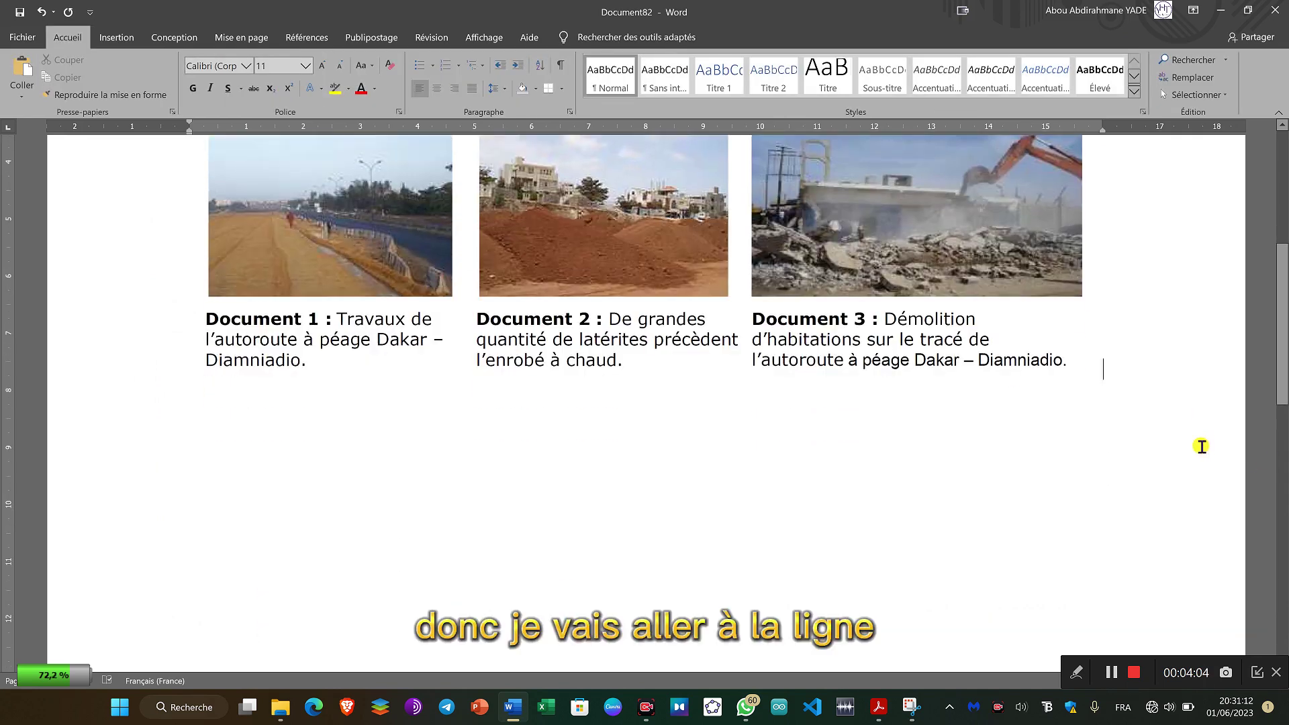
{"action": "key", "text": "Return"}
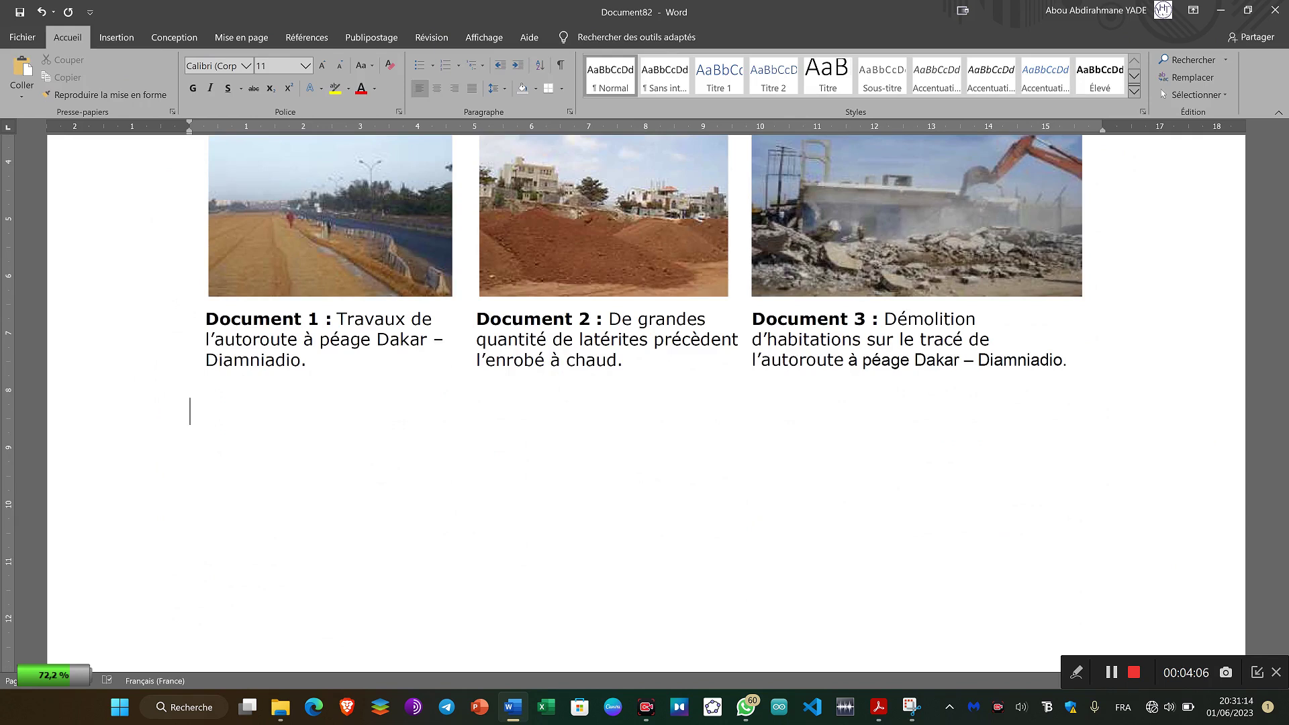
{"action": "key", "text": "Return"}
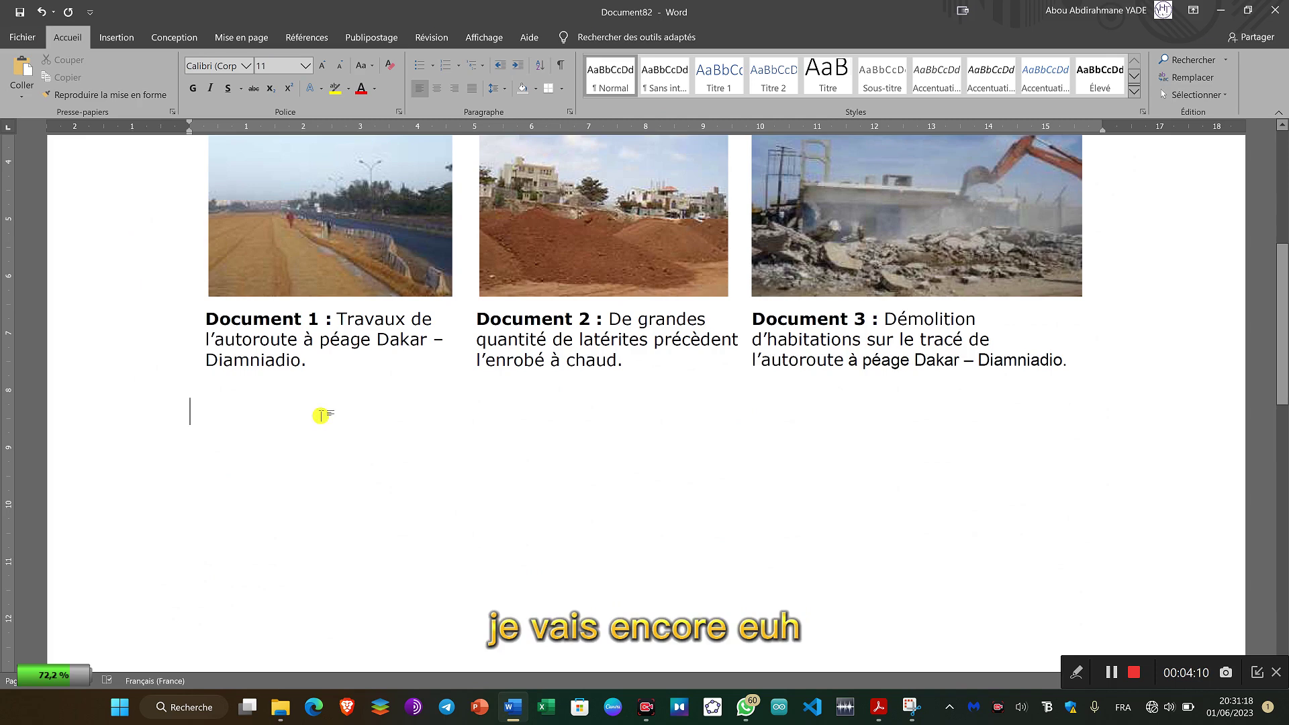
Step: Bring Documents 4 to 6 on page 8 of the manual into view in Acrobat Reader, and return to the Word document
{"action": "left_click", "coordinate": [873, 702]}
{"action": "scroll", "coordinate": [645, 450], "scroll_direction": "down", "scroll_amount": 3}
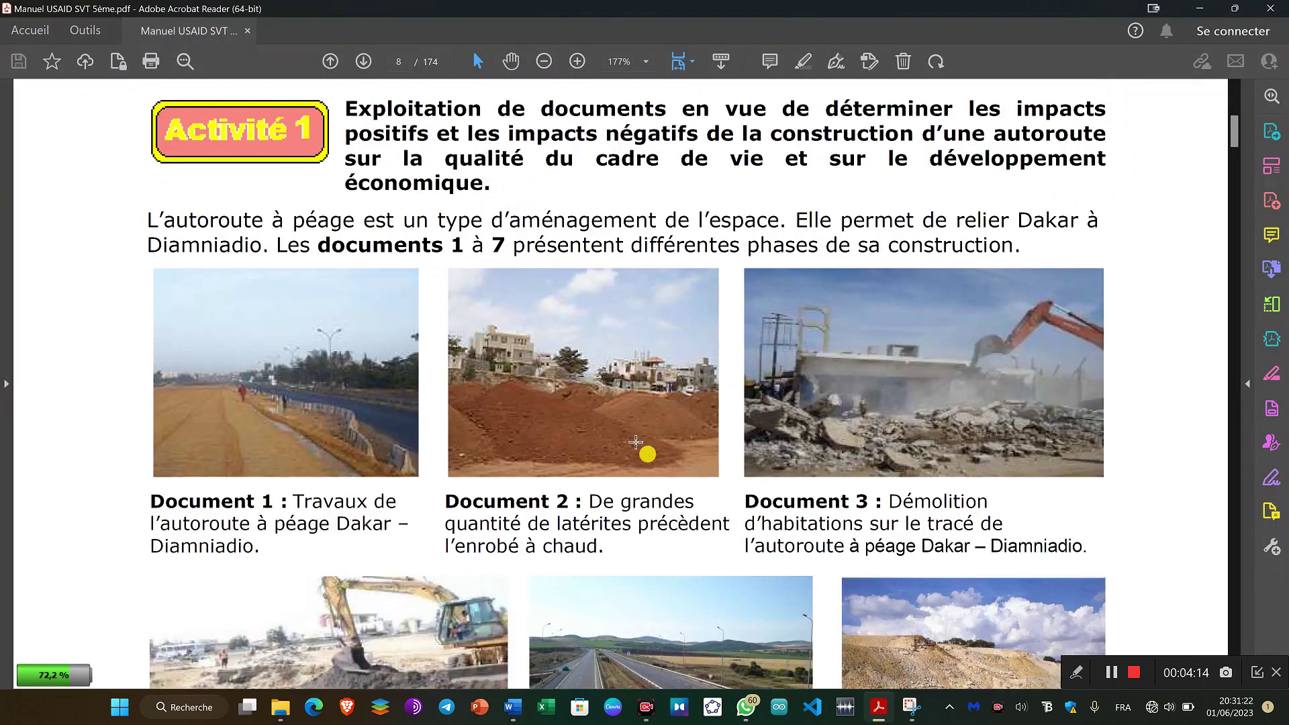
{"action": "scroll", "coordinate": [643, 440], "scroll_direction": "down", "scroll_amount": 5}
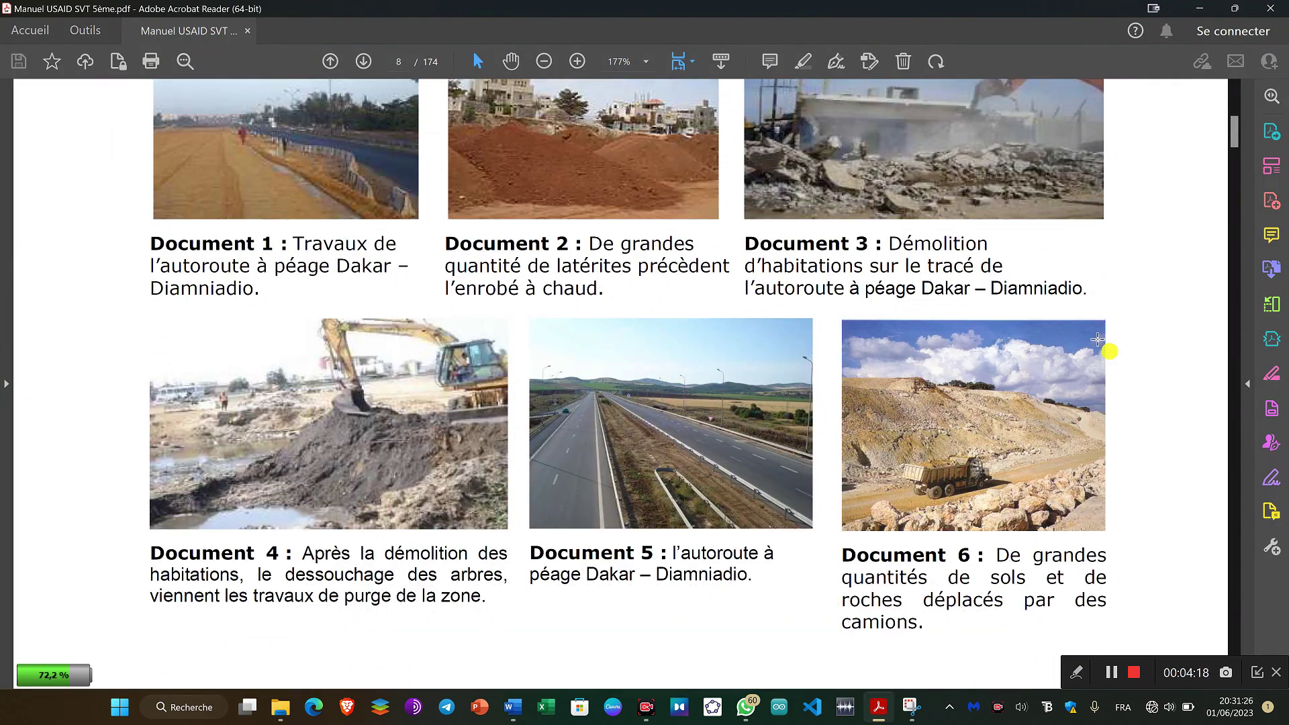
{"action": "scroll", "coordinate": [866, 520], "scroll_direction": "down", "scroll_amount": 2}
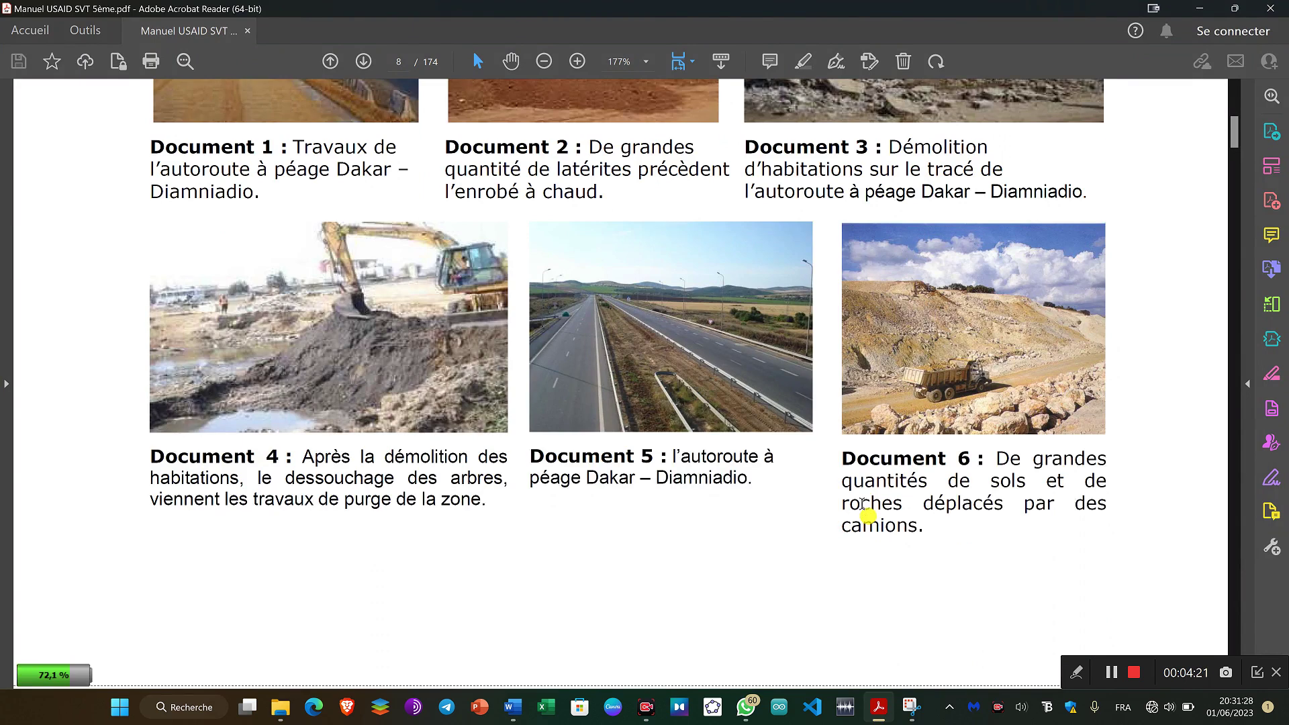
{"action": "left_click", "coordinate": [508, 707]}
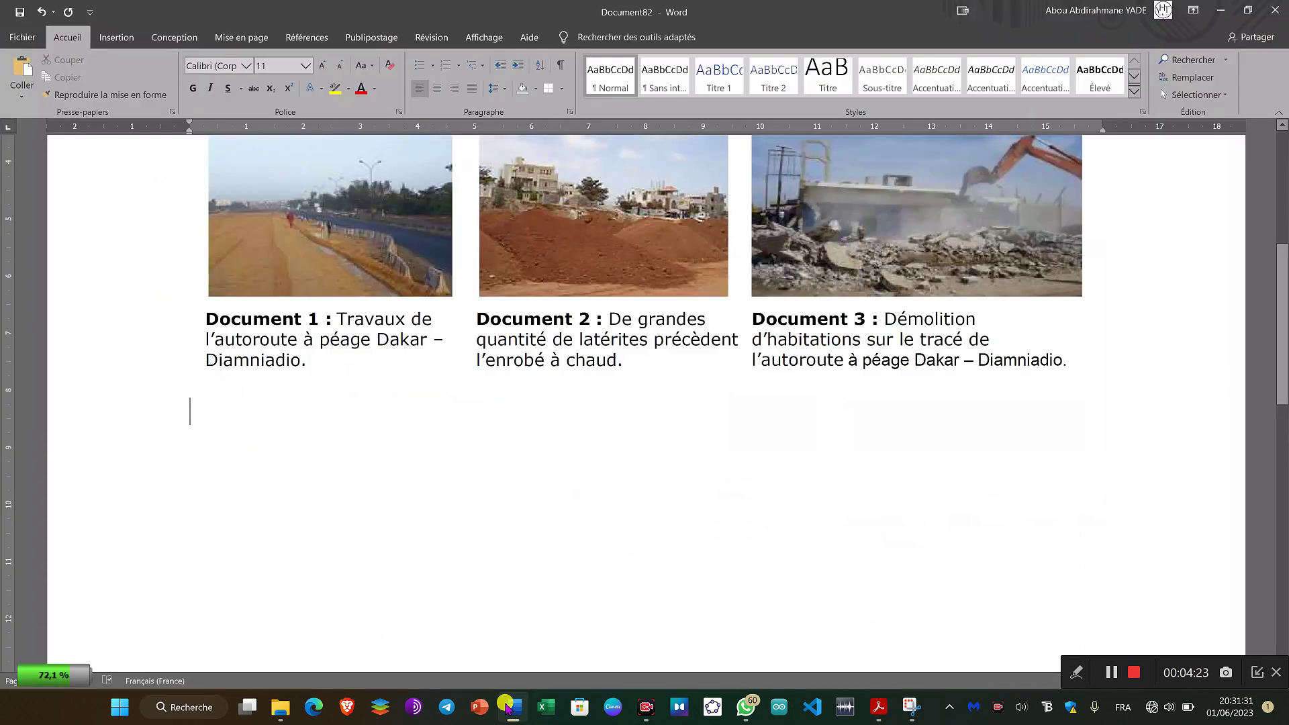
Step: Try to insert a screen clipping of Documents 4 to 6 from the manual, and undo the insertion
{"action": "left_click", "coordinate": [114, 42]}
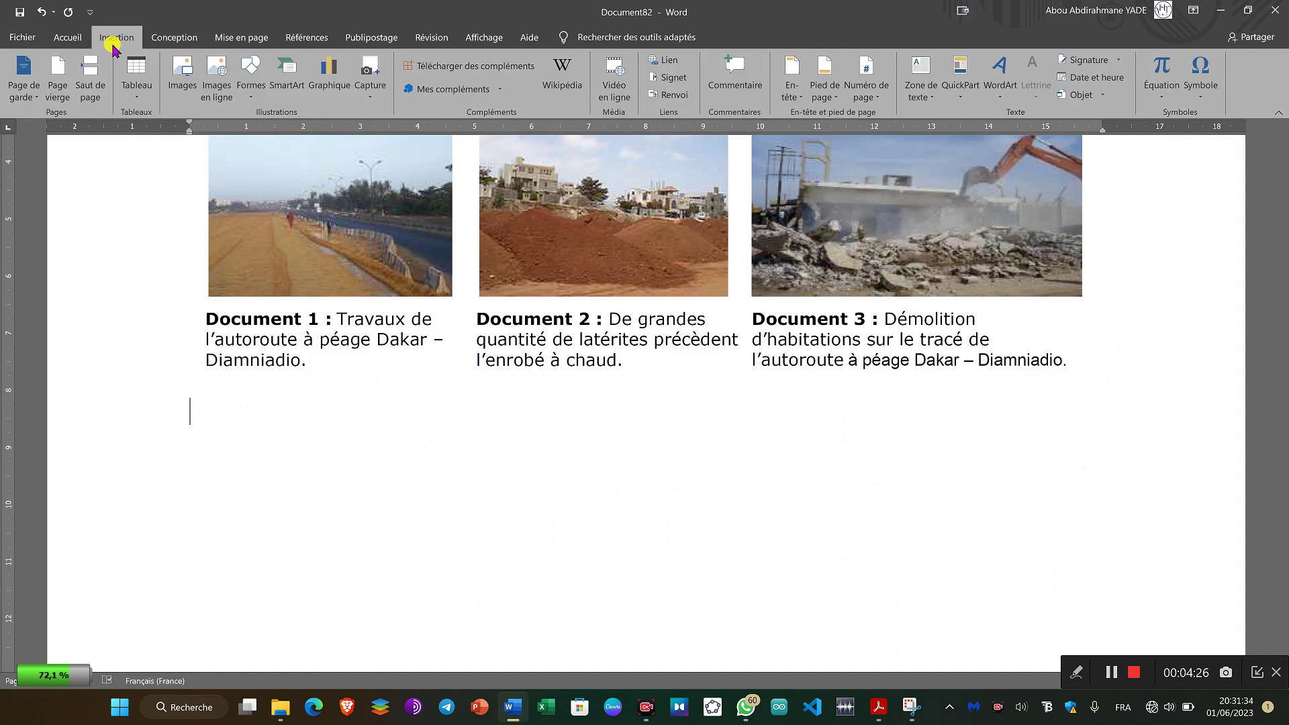
{"action": "left_click", "coordinate": [369, 91]}
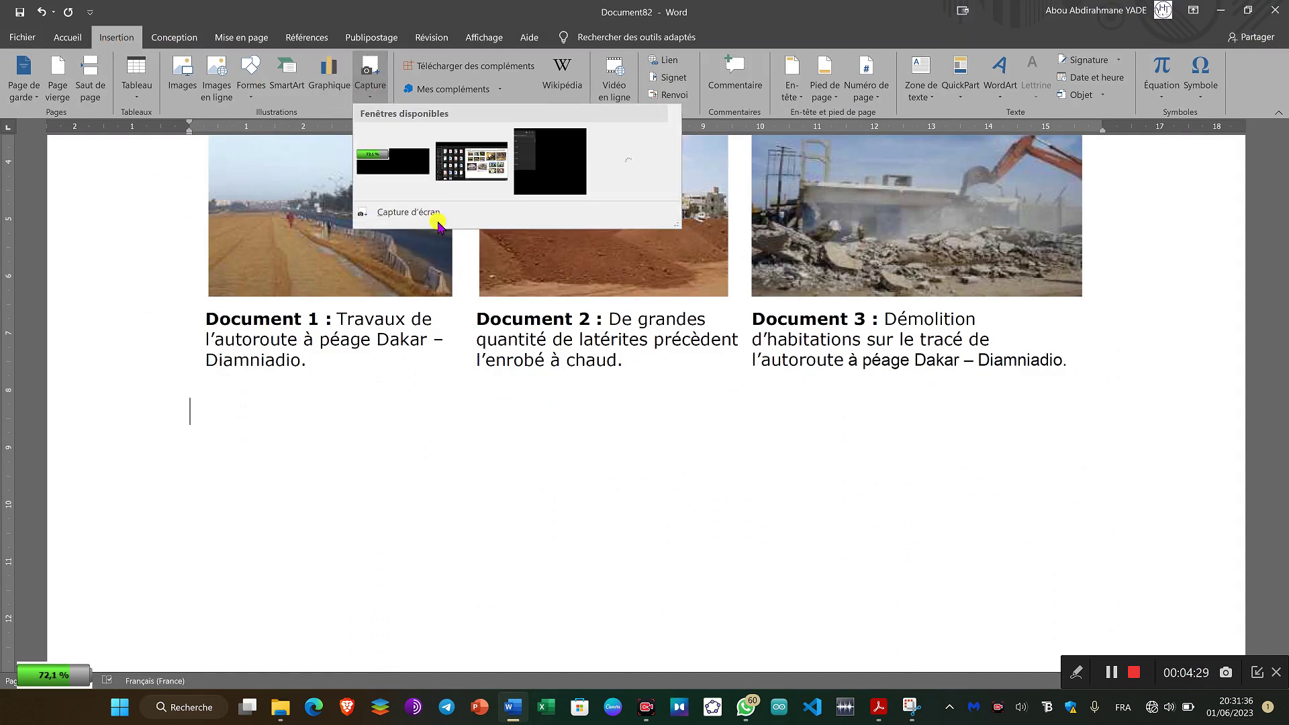
{"action": "left_click", "coordinate": [415, 212]}
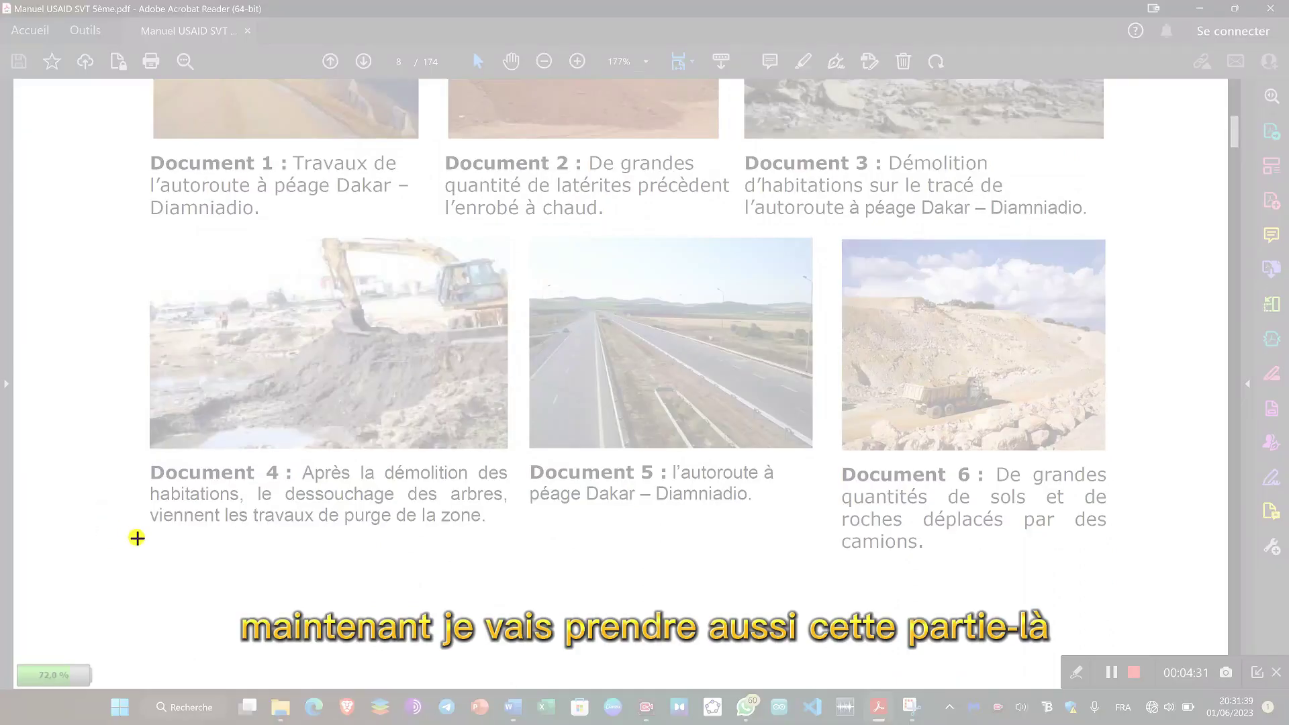
{"action": "left_click_drag", "start_coordinate": [136, 537], "coordinate": [444, 527]}
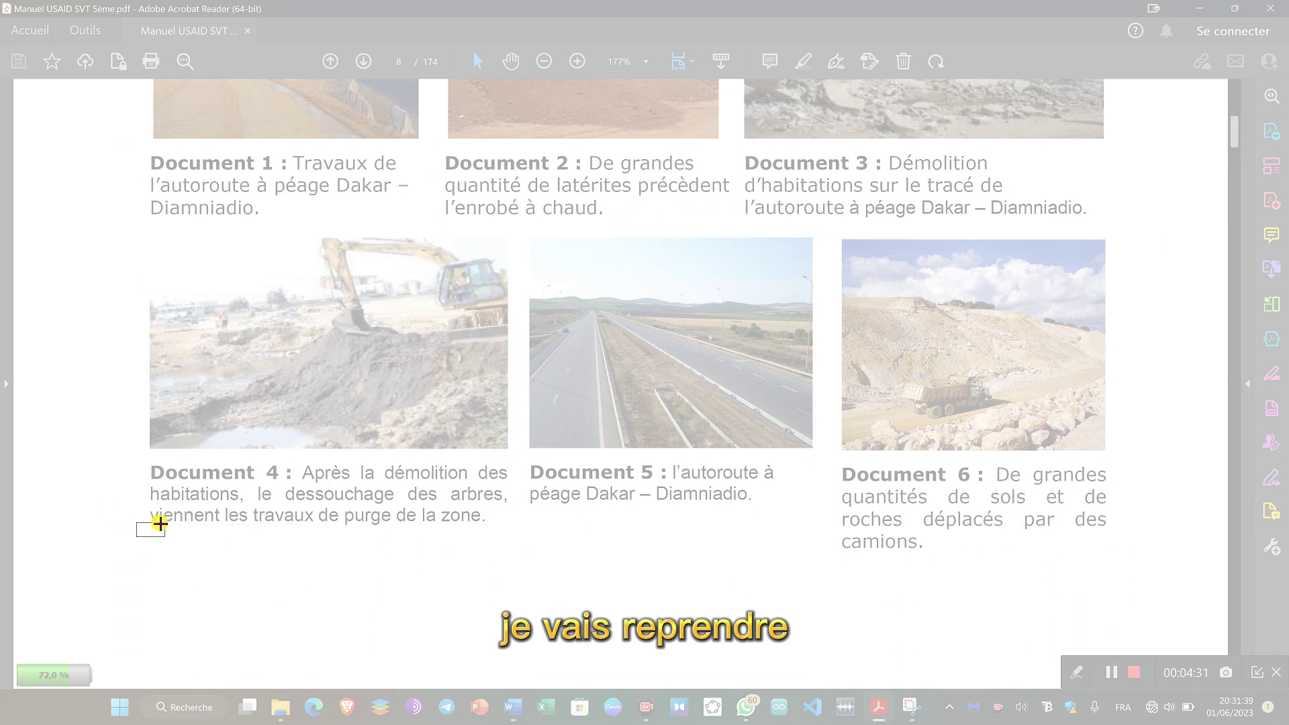
{"action": "mouse_move", "coordinate": [160, 523]}
{"action": "left_mouse_down"}
{"action": "mouse_move", "coordinate": [141, 534]}
{"action": "mouse_move", "coordinate": [164, 523]}
{"action": "left_mouse_up"}
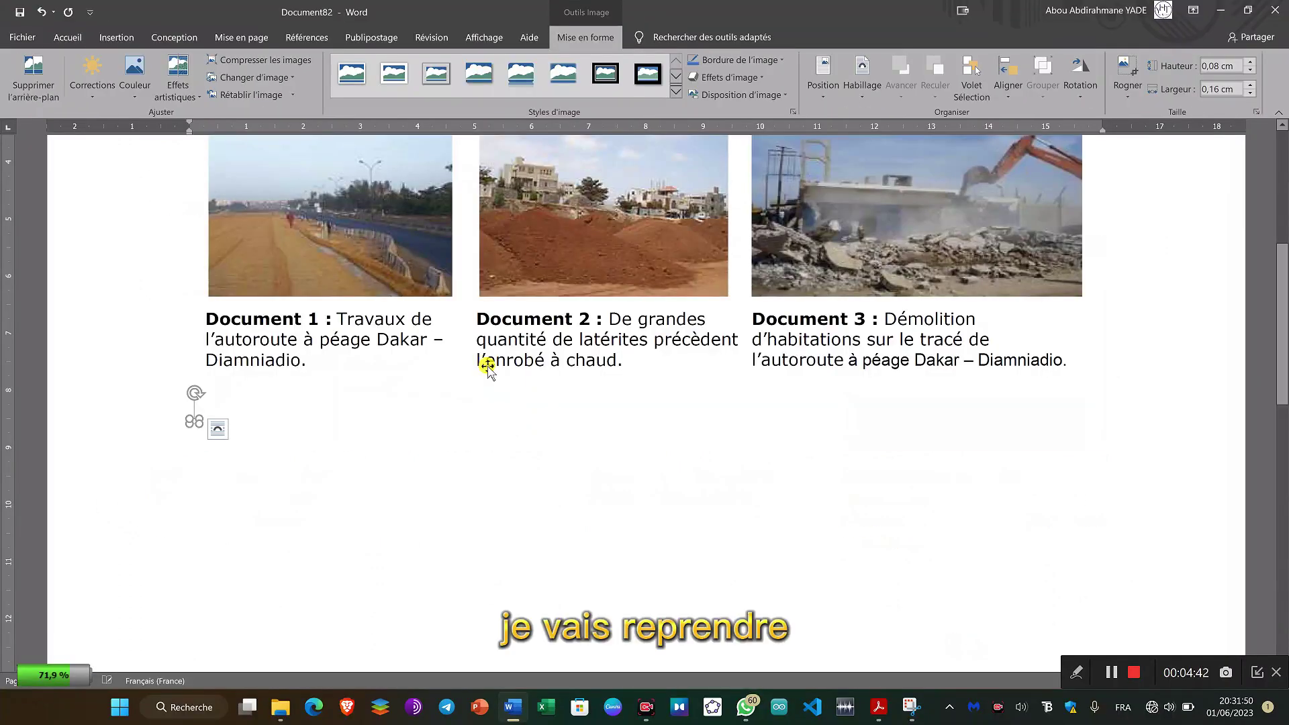
{"action": "left_click", "coordinate": [39, 13]}
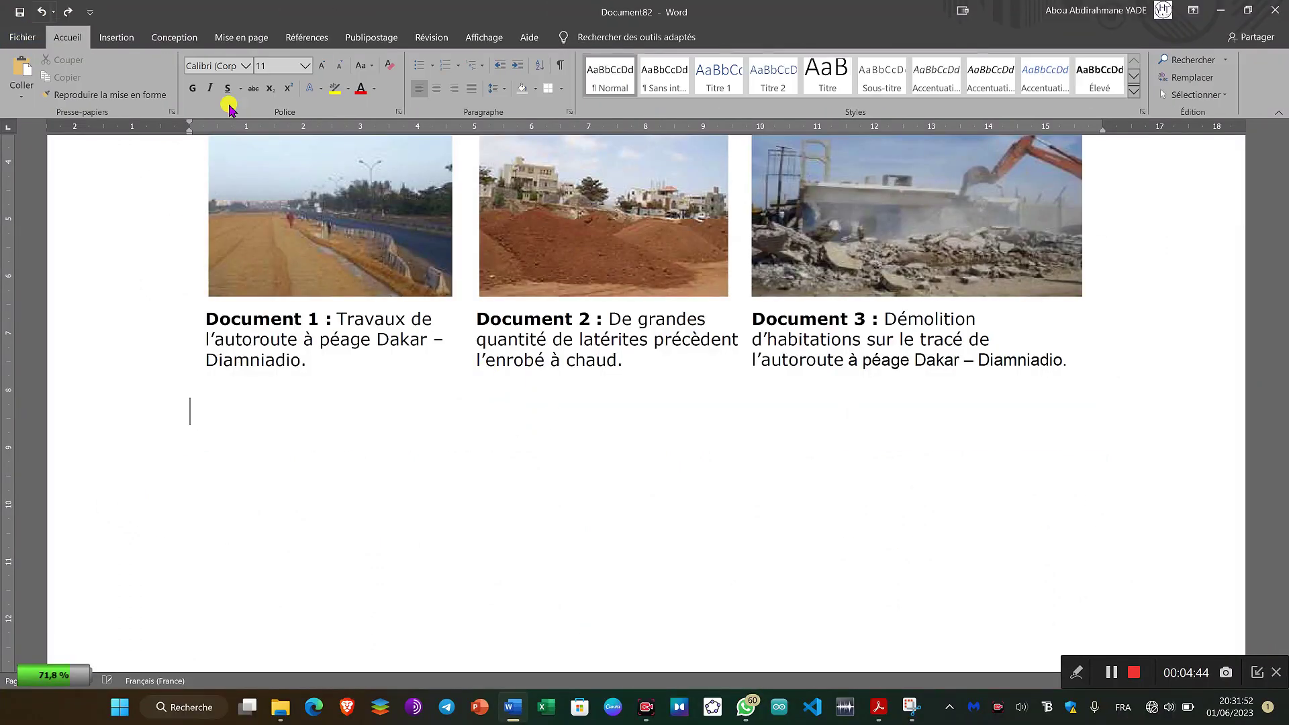
Step: Insert a screen clipping of the manual's Documents 4 to 6, including their captions, on the new line
{"action": "left_click", "coordinate": [116, 38]}
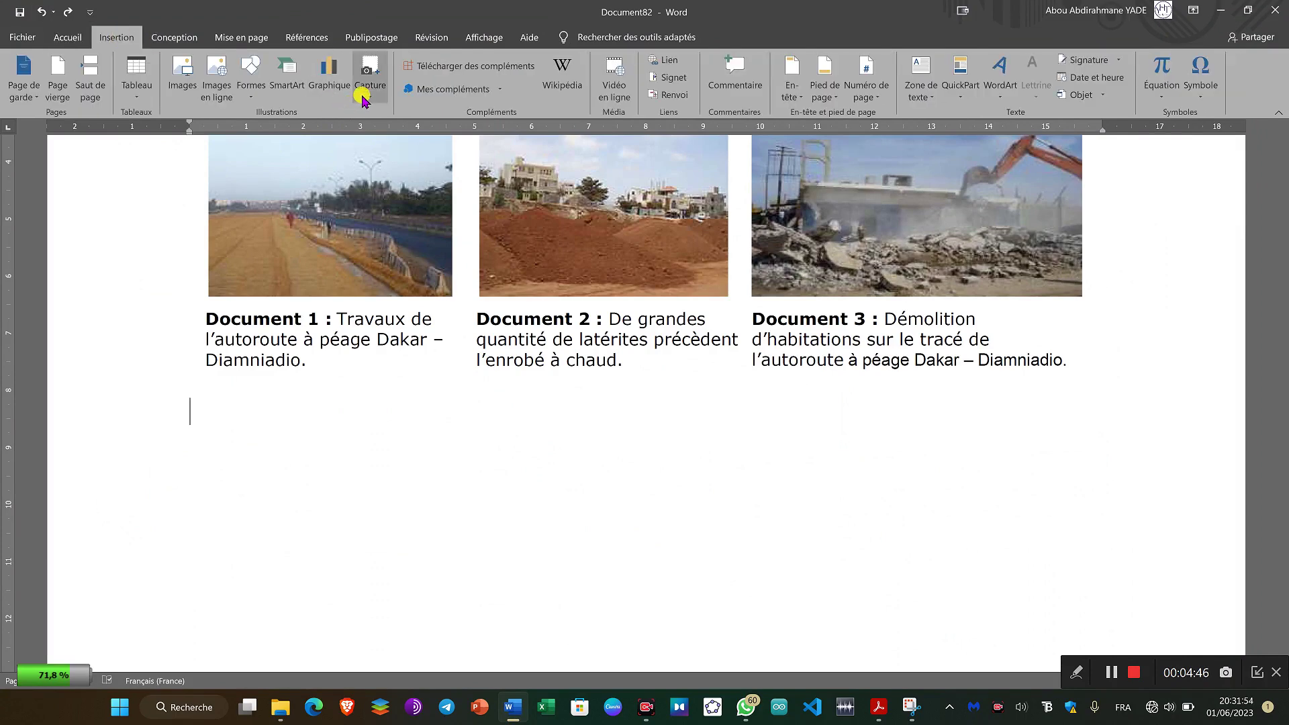
{"action": "left_click", "coordinate": [362, 97]}
{"action": "left_click", "coordinate": [399, 290]}
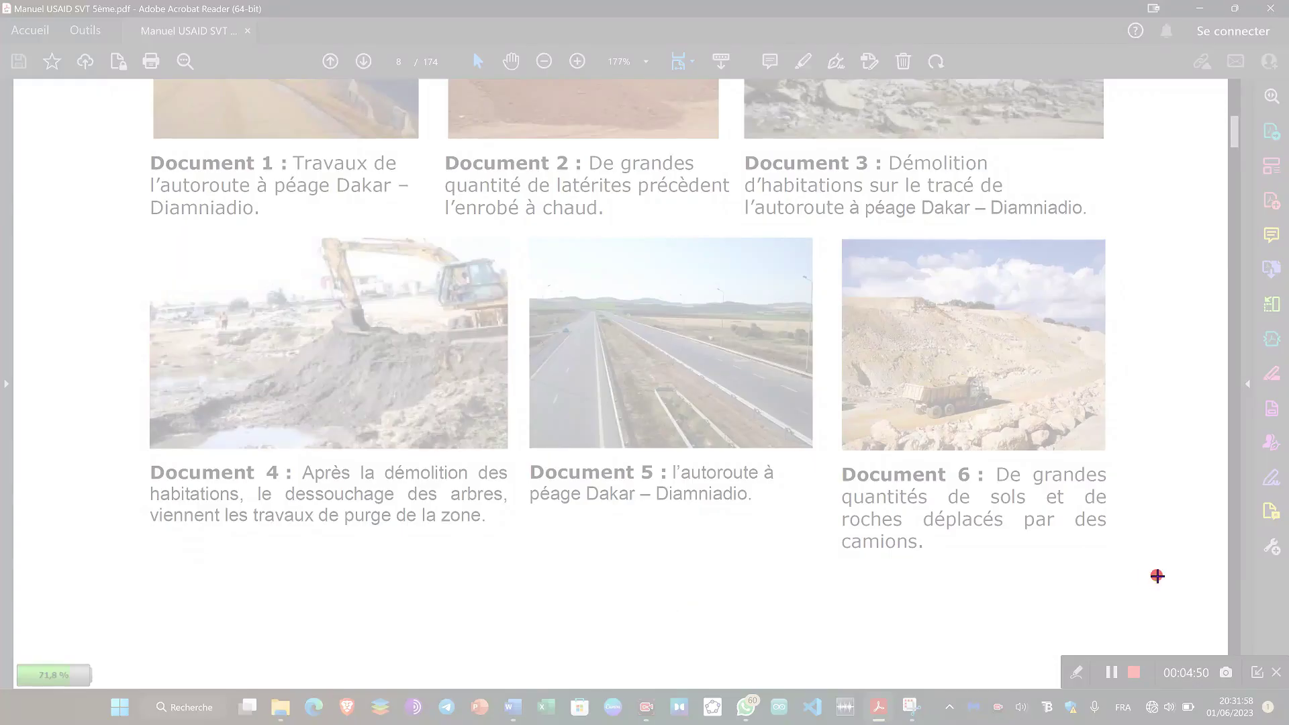
{"action": "left_click_drag", "start_coordinate": [1070, 339], "coordinate": [129, 223]}
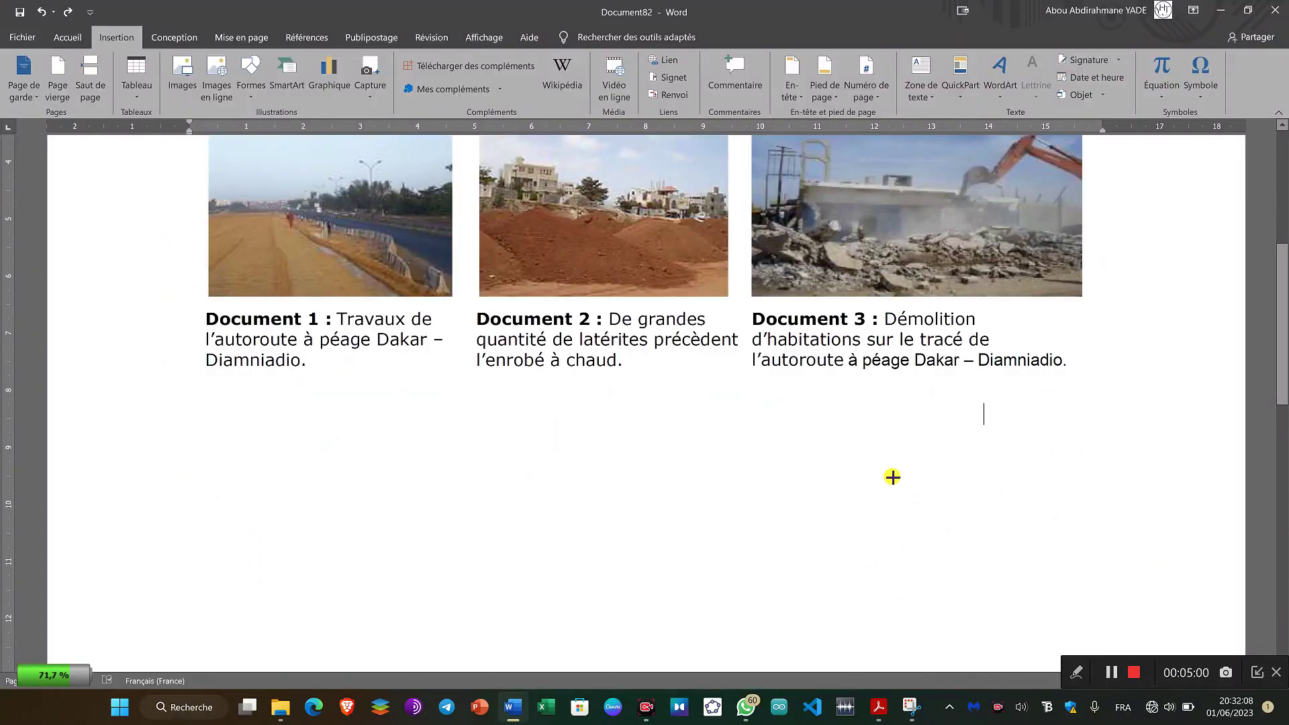
Step: Start a new line below the clipping of Documents 4 to 6
{"action": "scroll", "coordinate": [817, 430], "scroll_direction": "down", "scroll_amount": 5}
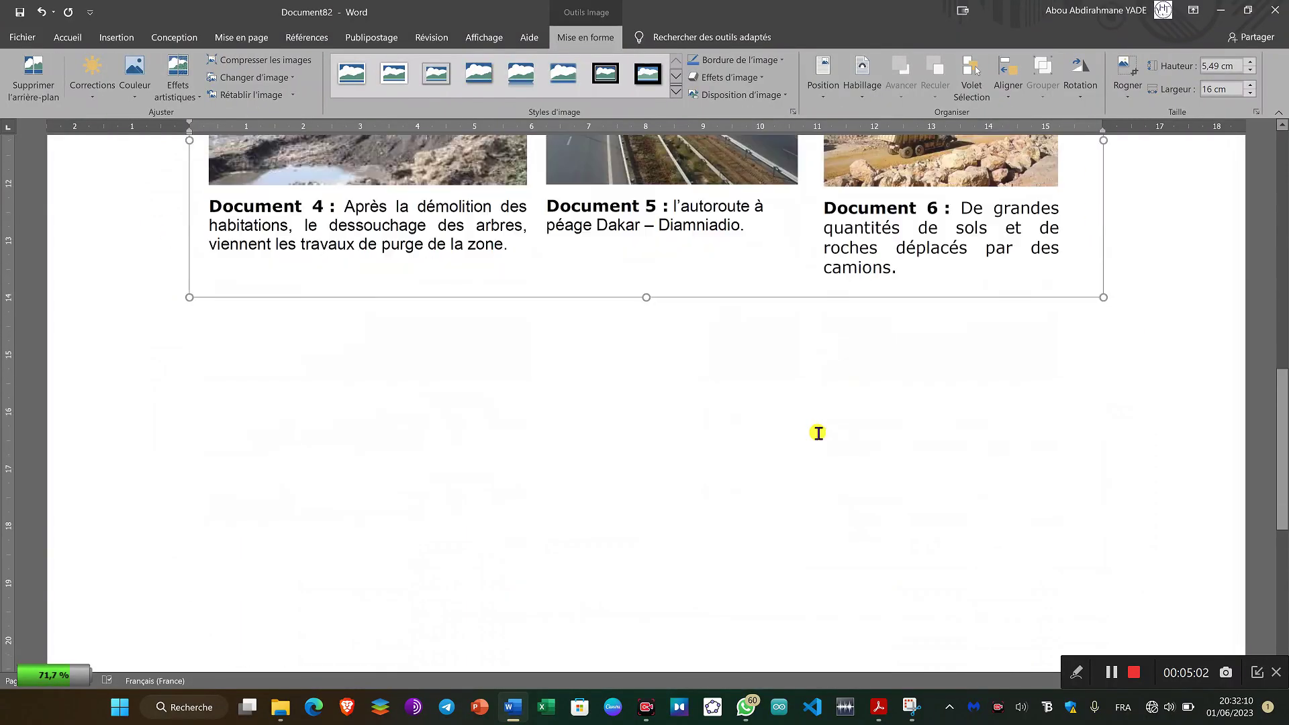
{"action": "scroll", "coordinate": [549, 376], "scroll_direction": "down", "scroll_amount": 1}
{"action": "left_click", "coordinate": [335, 330]}
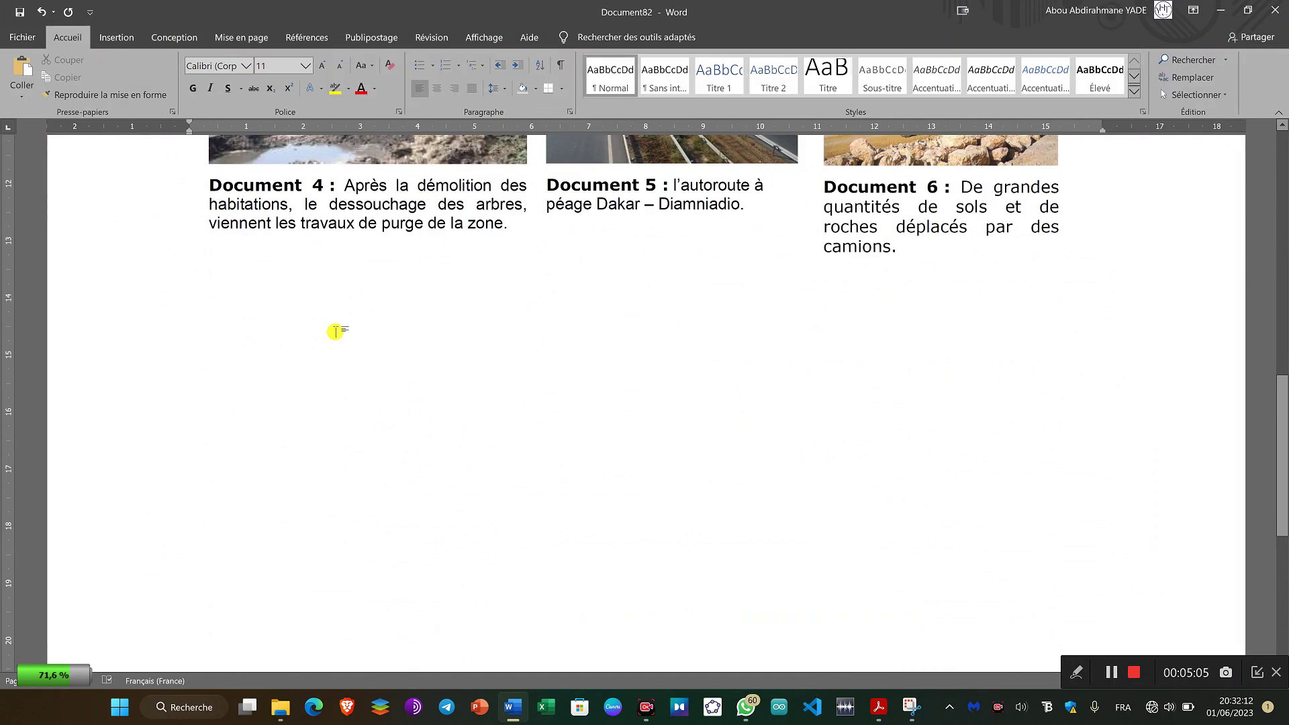
{"action": "key", "text": "Return"}
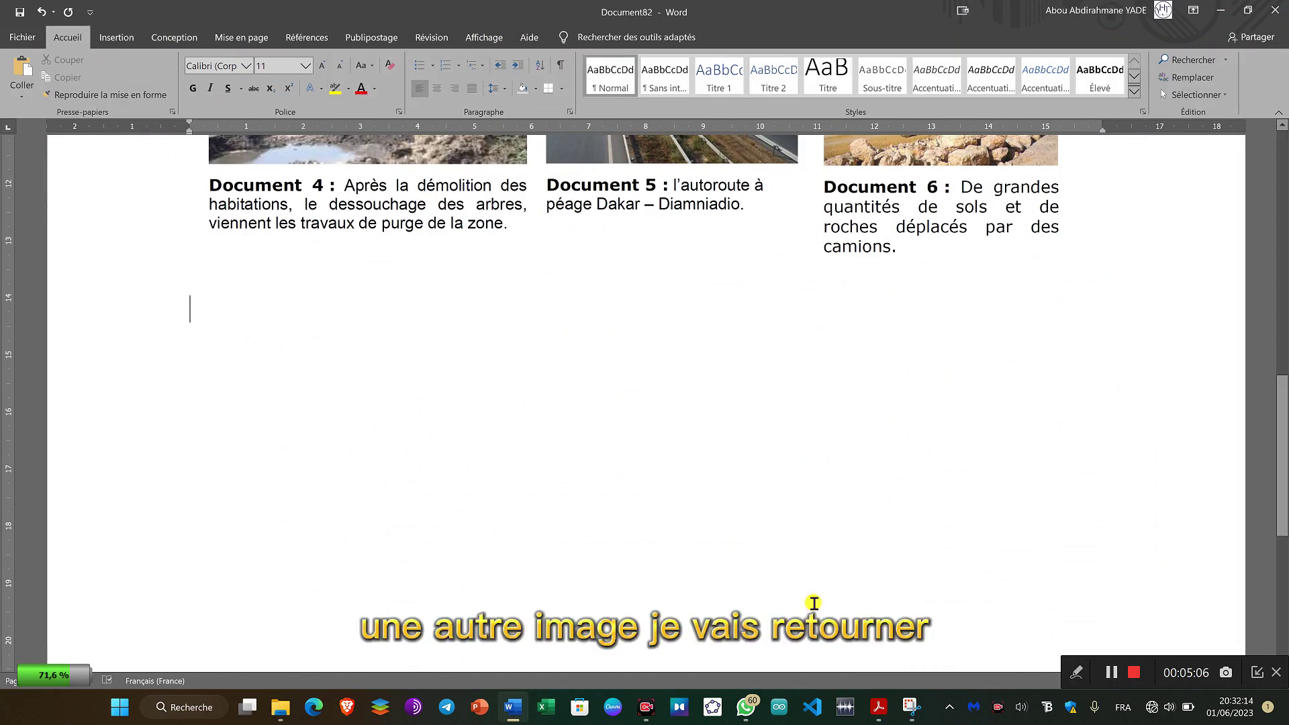
Step: Bring Document 7 on page 9 of the manual into view in Acrobat Reader, and return to the Word document
{"action": "left_click", "coordinate": [878, 707]}
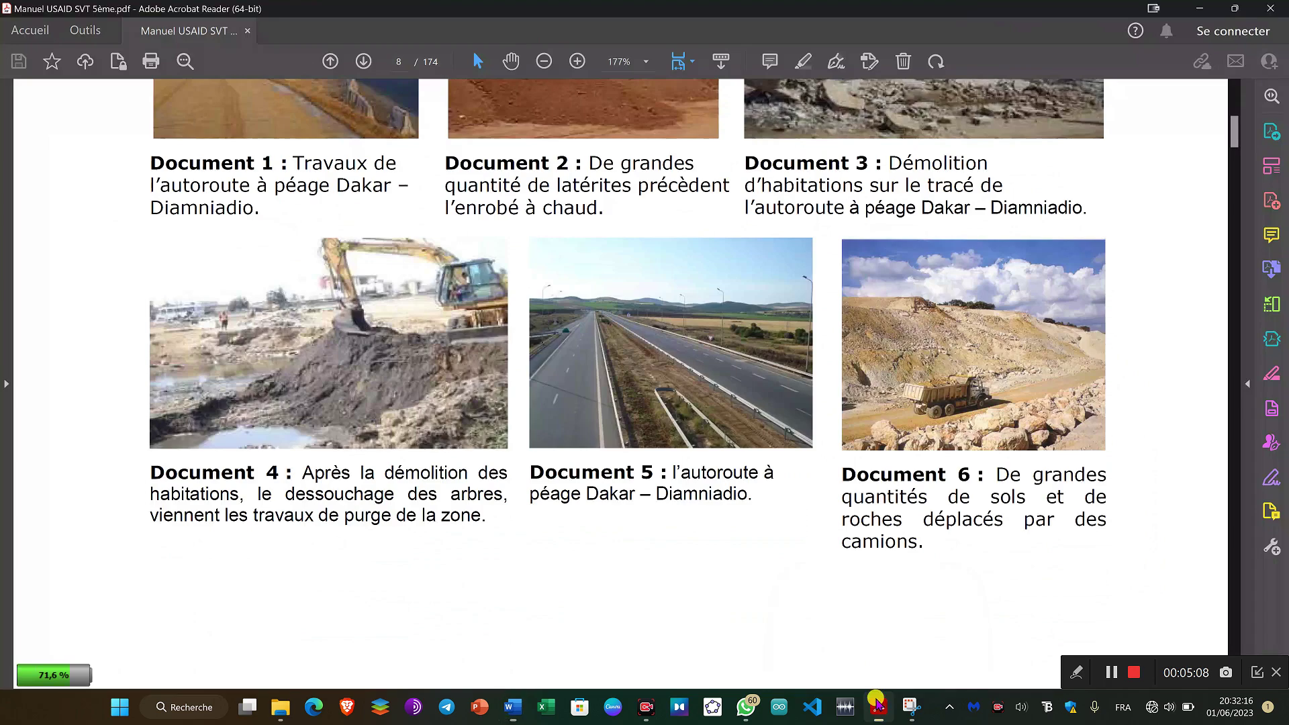
{"action": "scroll", "coordinate": [574, 376], "scroll_direction": "down", "scroll_amount": 3}
{"action": "scroll", "coordinate": [574, 376], "scroll_direction": "down", "scroll_amount": 9}
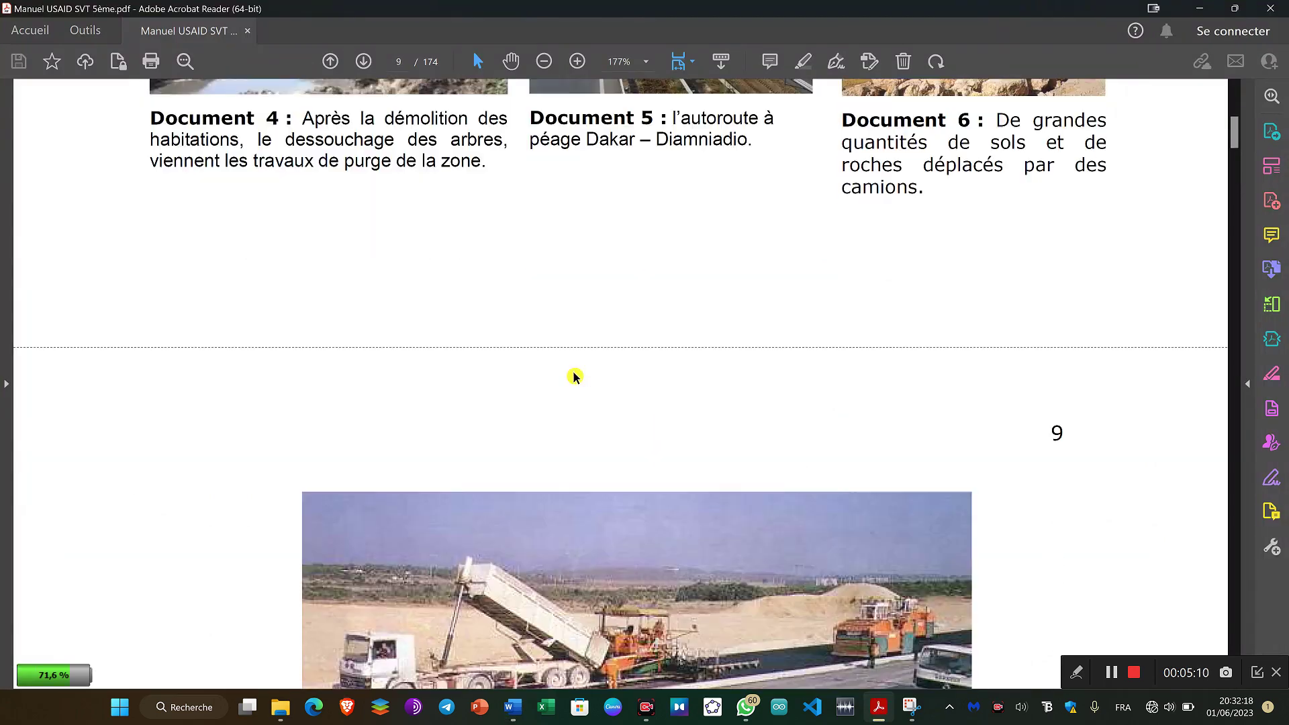
{"action": "scroll", "coordinate": [566, 367], "scroll_direction": "down", "scroll_amount": 2}
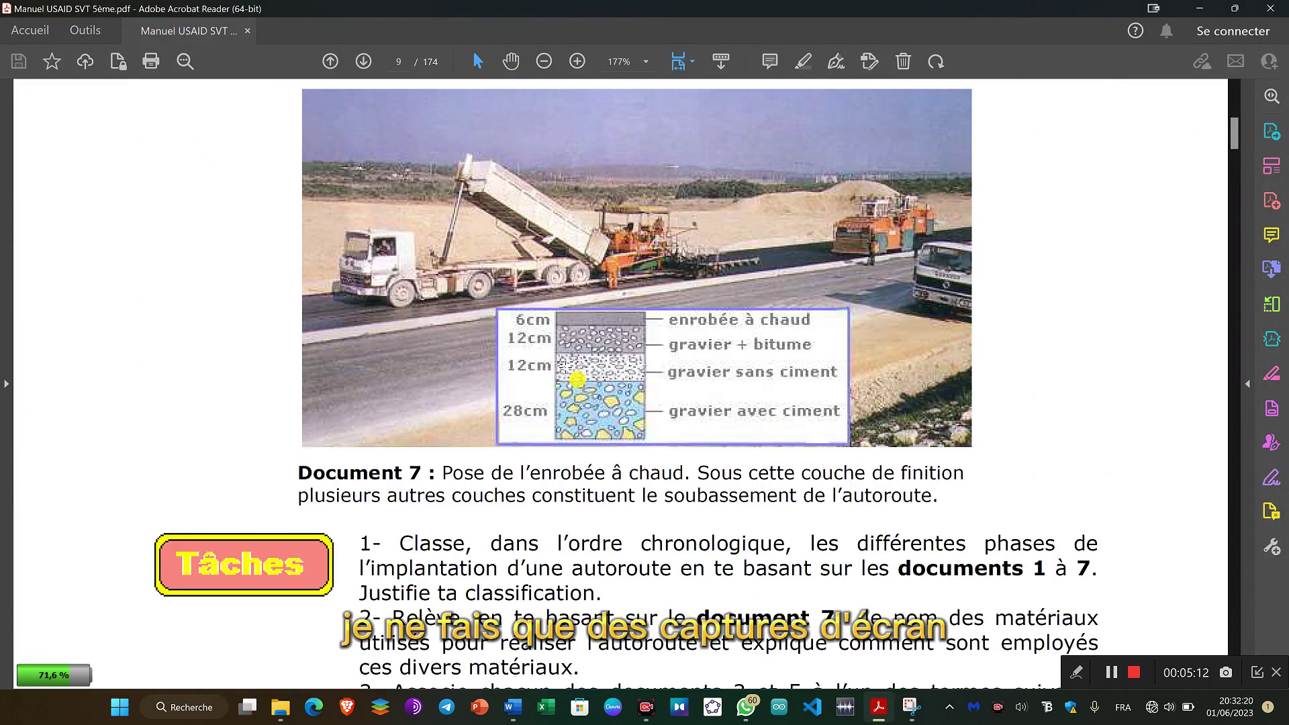
{"action": "scroll", "coordinate": [805, 171], "scroll_direction": "up", "scroll_amount": 1}
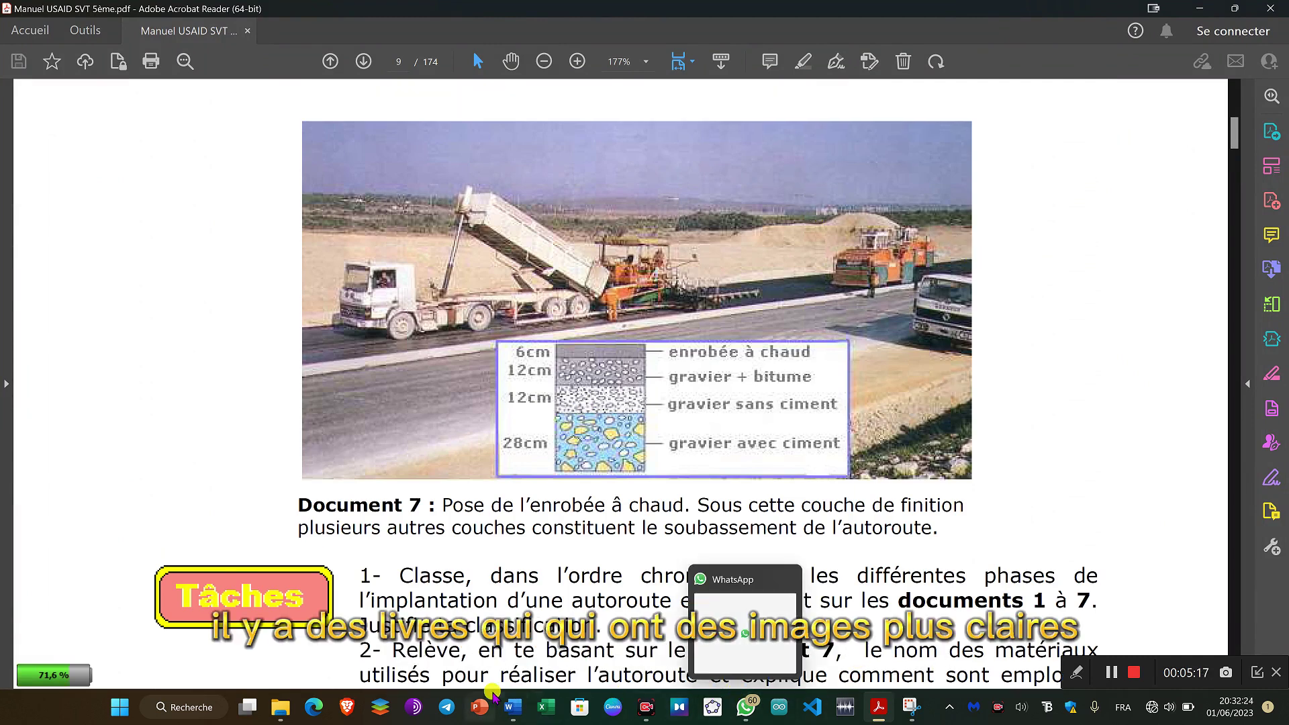
{"action": "left_click", "coordinate": [513, 706]}
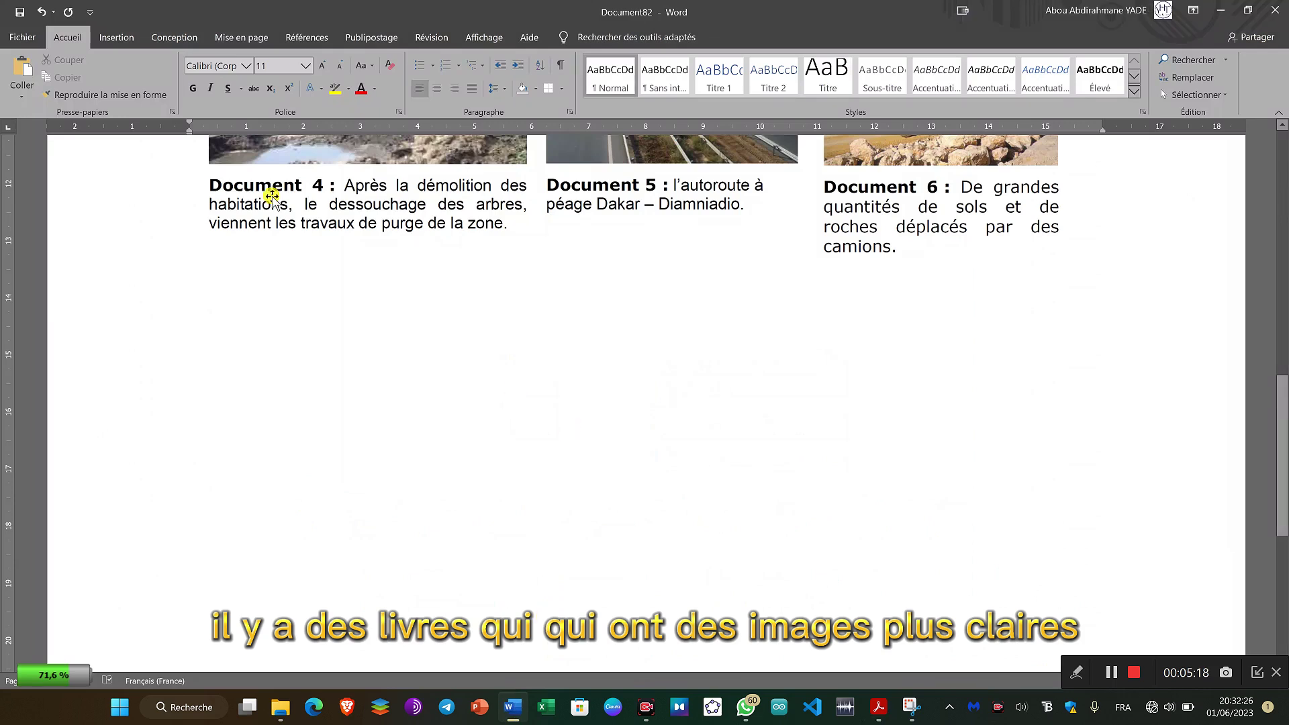
Step: Insert a screen clipping of the manual's Document 7 with its caption, and place the cursor below it
{"action": "left_click", "coordinate": [128, 38]}
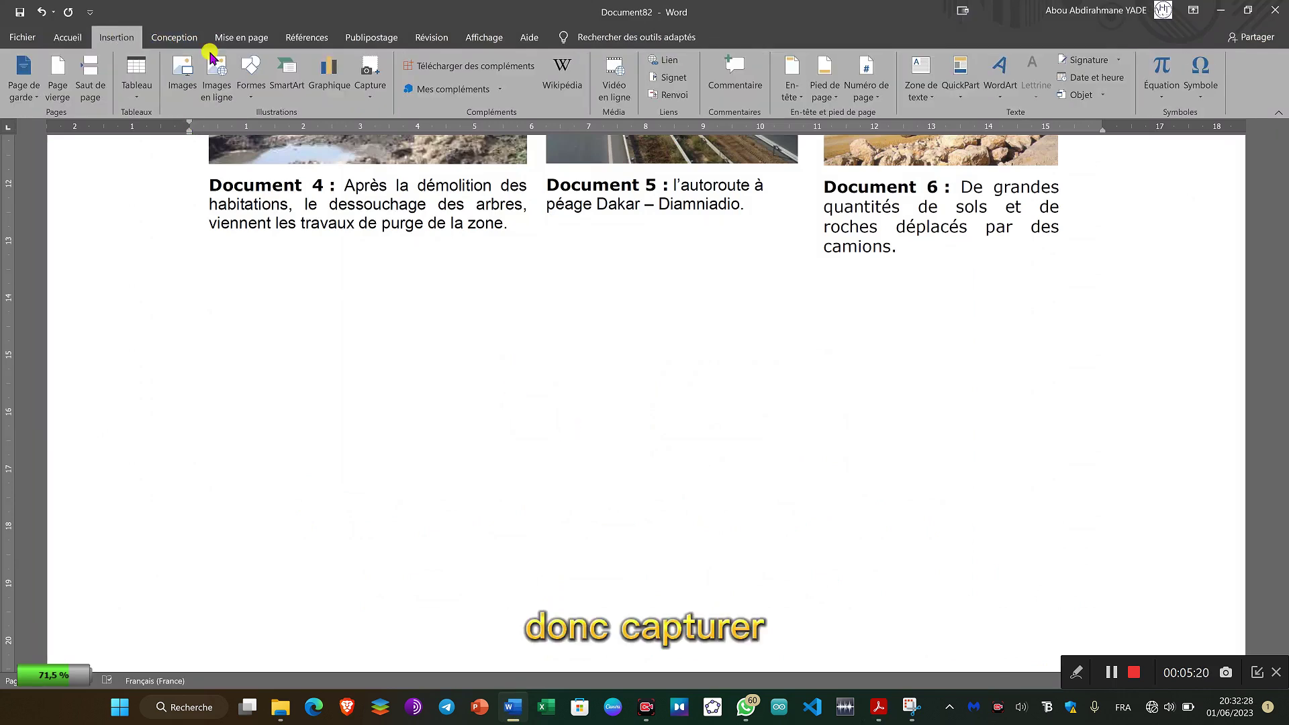
{"action": "left_click", "coordinate": [368, 97]}
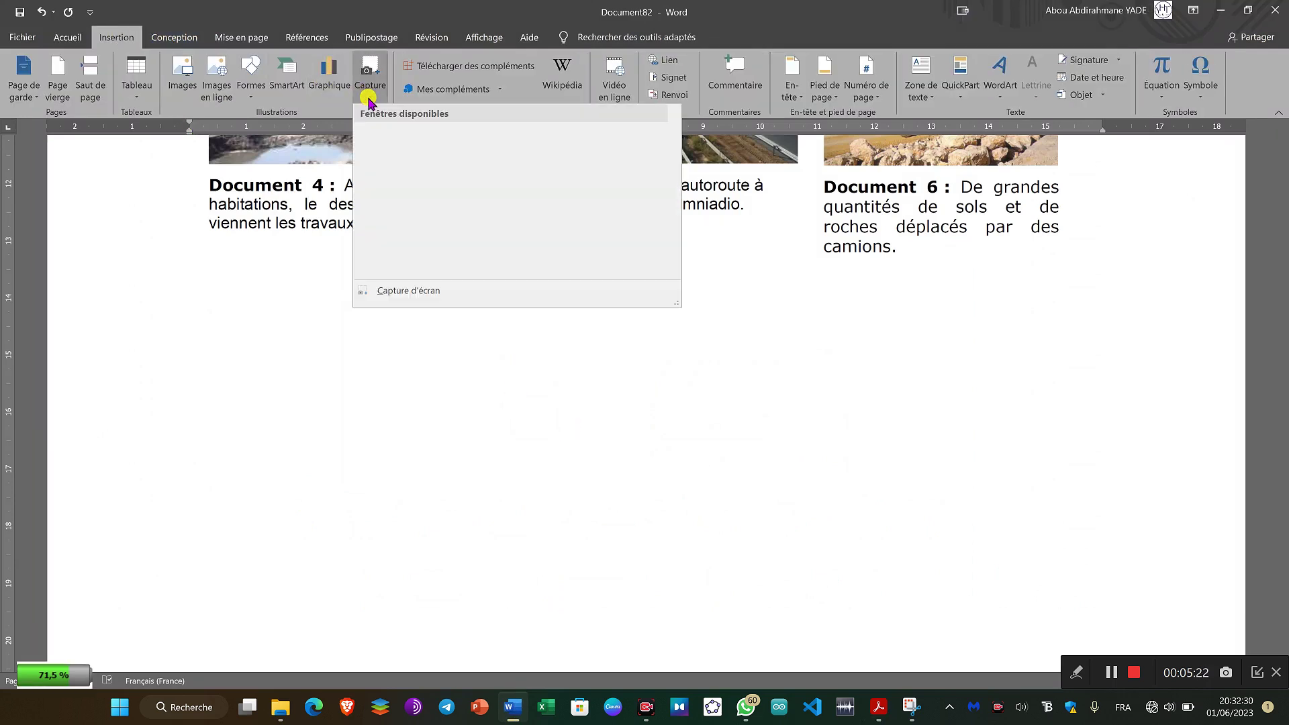
{"action": "left_click", "coordinate": [412, 295]}
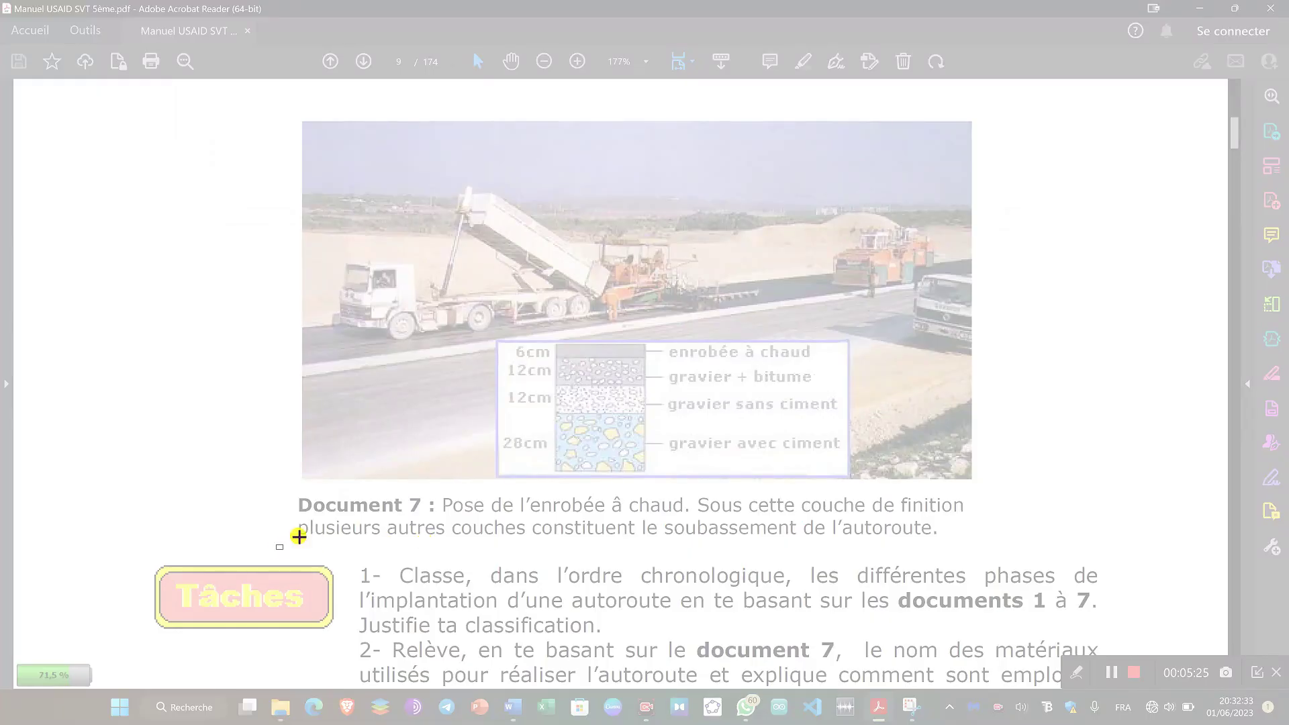
{"action": "left_click_drag", "start_coordinate": [276, 550], "coordinate": [1007, 101]}
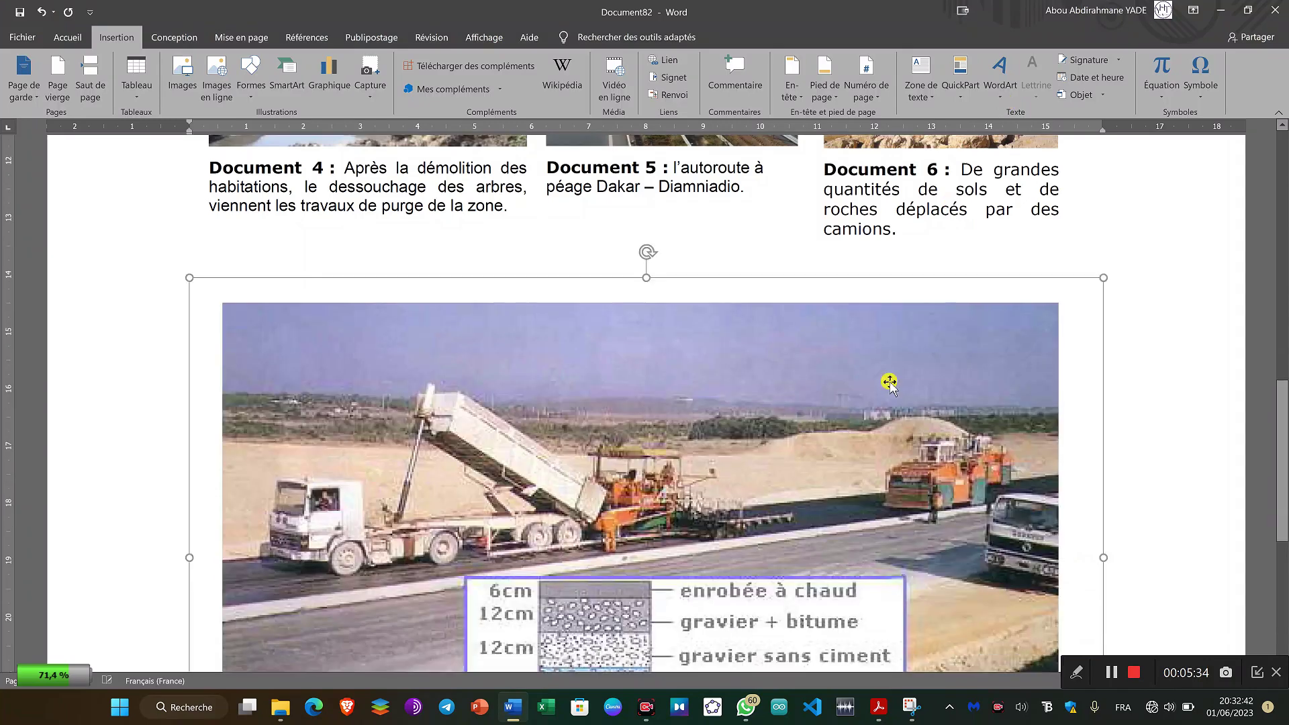
{"action": "scroll", "coordinate": [1128, 345], "scroll_direction": "down", "scroll_amount": 3}
{"action": "scroll", "coordinate": [1128, 345], "scroll_direction": "down", "scroll_amount": 2}
{"action": "left_click", "coordinate": [913, 535]}
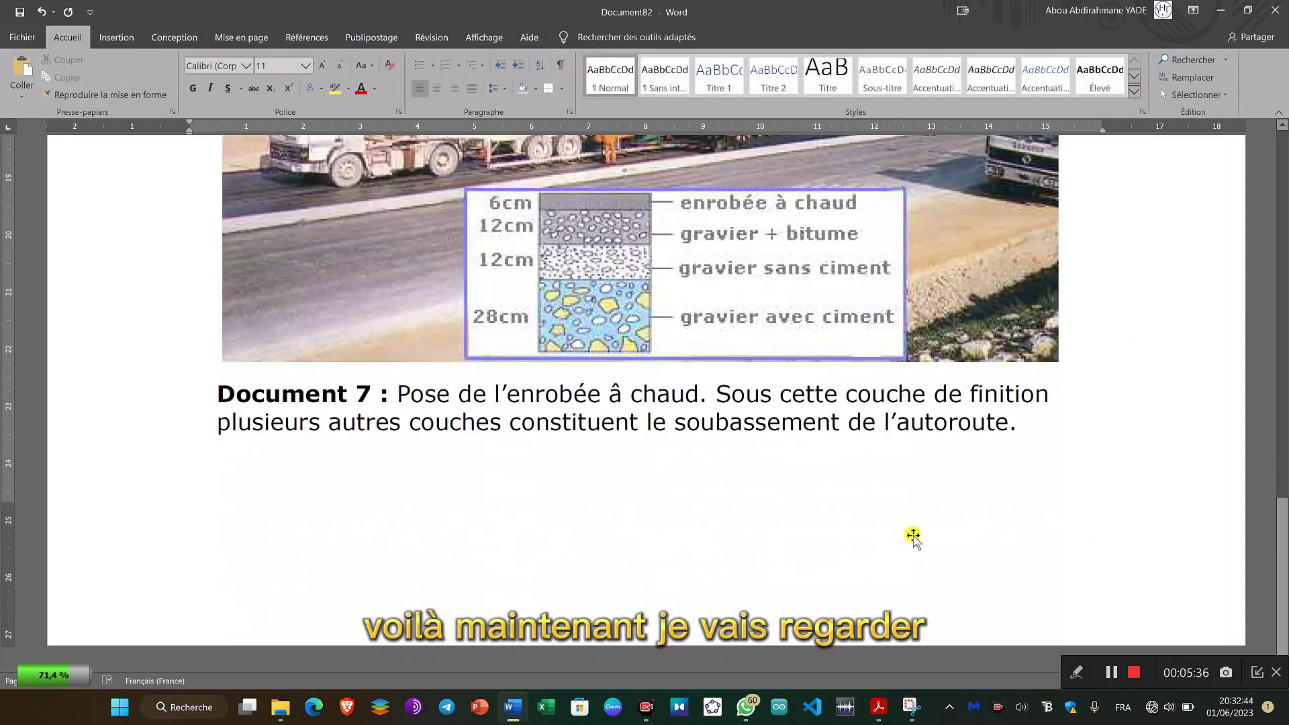
Step: Look through the tasks below Document 7 on page 9 of the manual in Acrobat Reader, and return to the Word document
{"action": "left_click", "coordinate": [869, 681]}
{"action": "scroll", "coordinate": [776, 448], "scroll_direction": "down", "scroll_amount": 6}
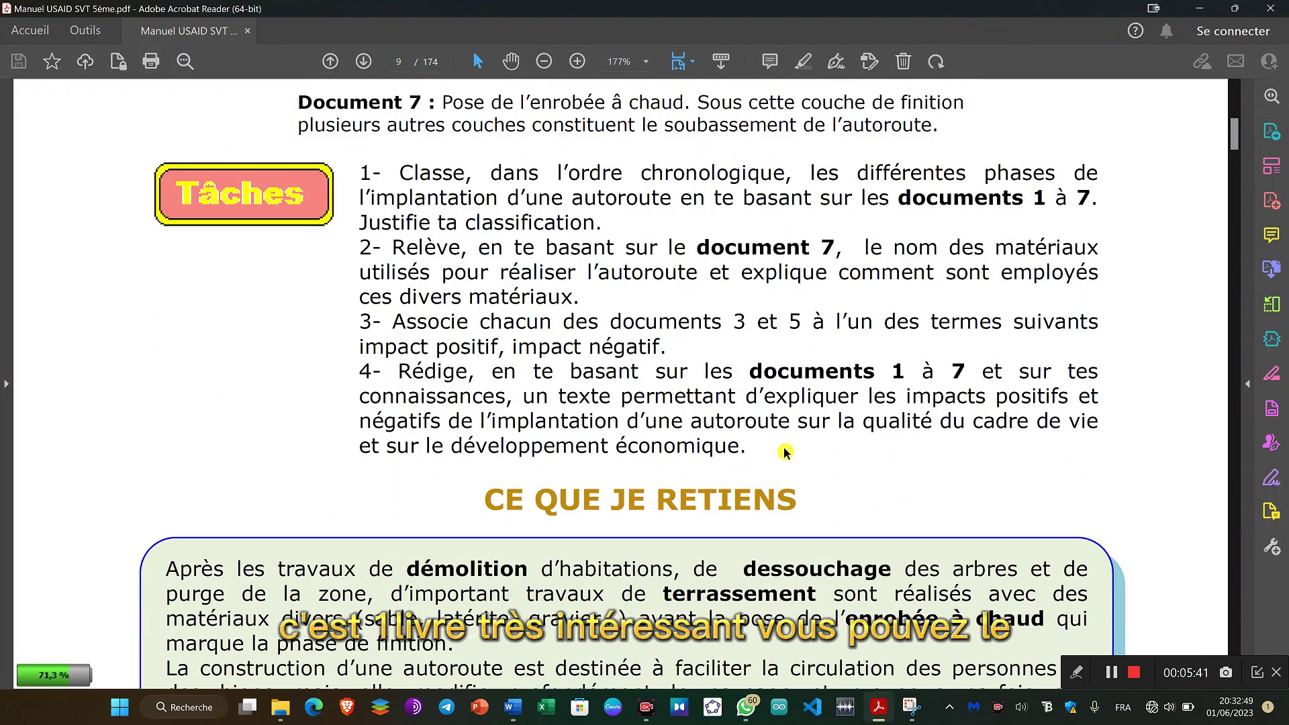
{"action": "scroll", "coordinate": [785, 453], "scroll_direction": "down", "scroll_amount": 1}
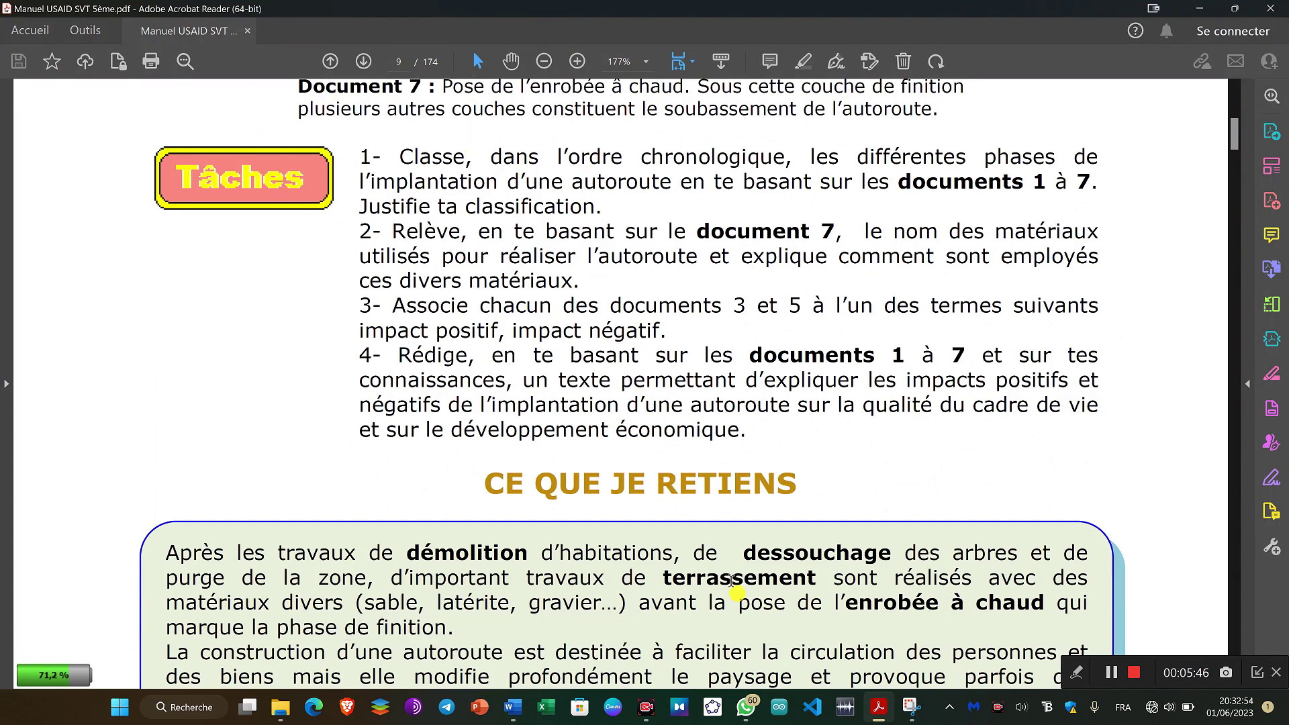
{"action": "left_click", "coordinate": [512, 710]}
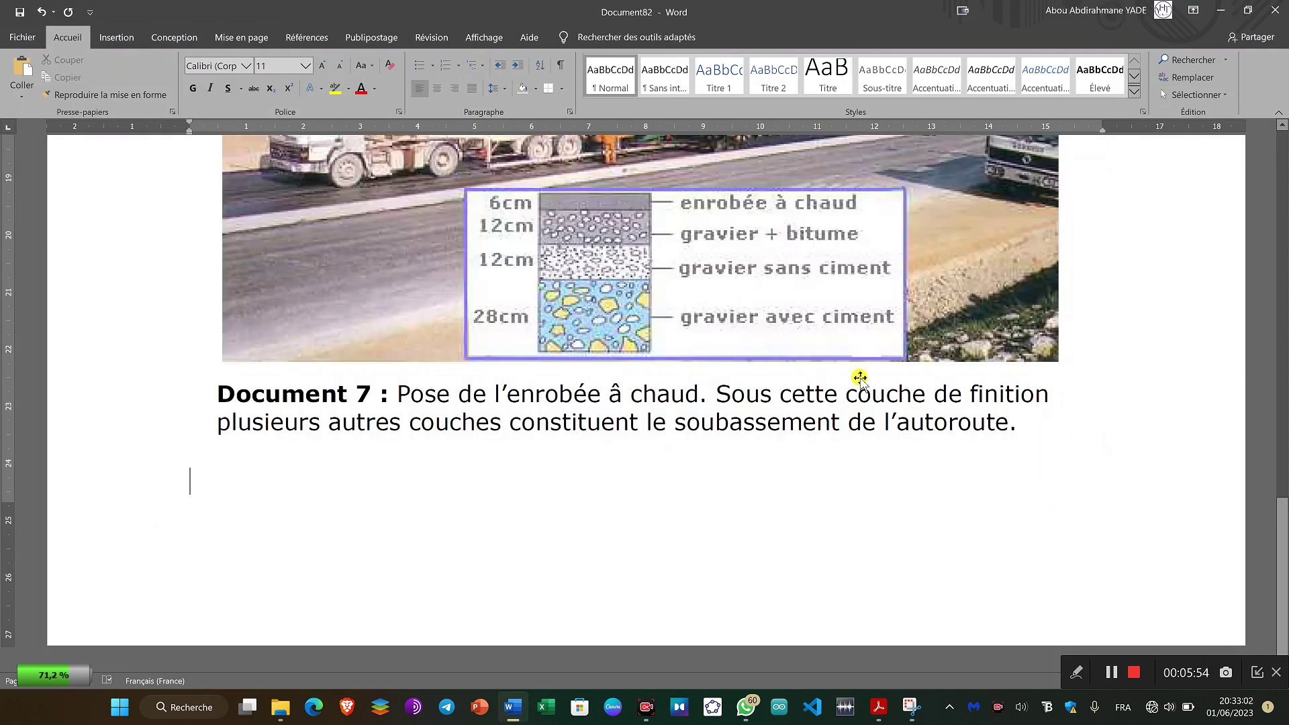
Step: Insert a page break after the Document 7 clipping, and put the cursor back below that clipping
{"action": "key", "text": "ctrl+Return"}
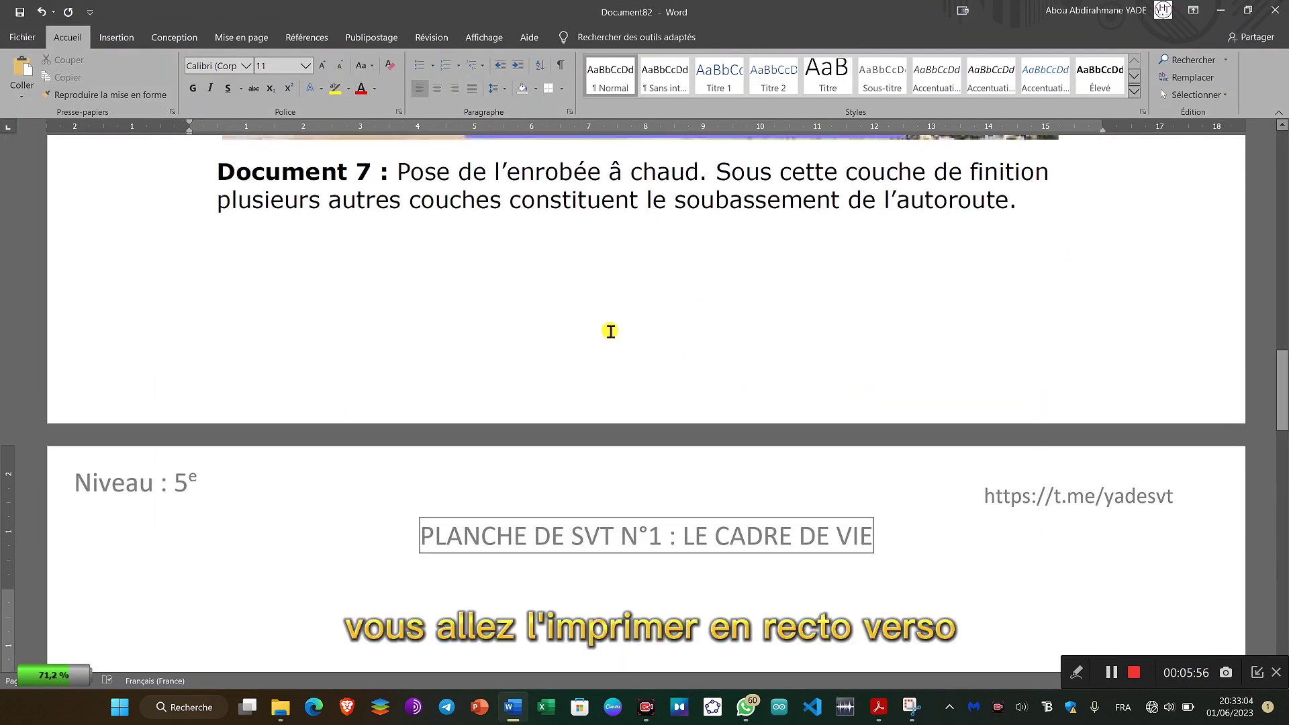
{"action": "scroll", "coordinate": [500, 311], "scroll_direction": "up", "scroll_amount": 1}
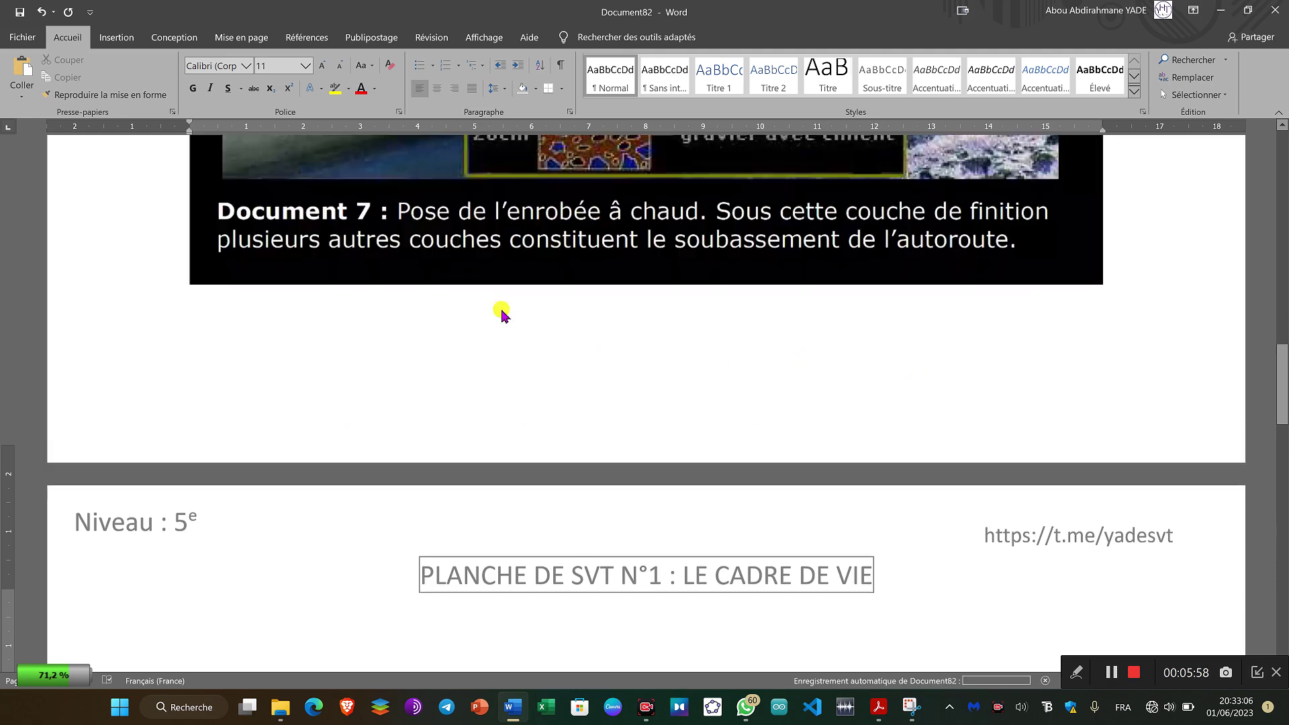
{"action": "left_click", "coordinate": [446, 401]}
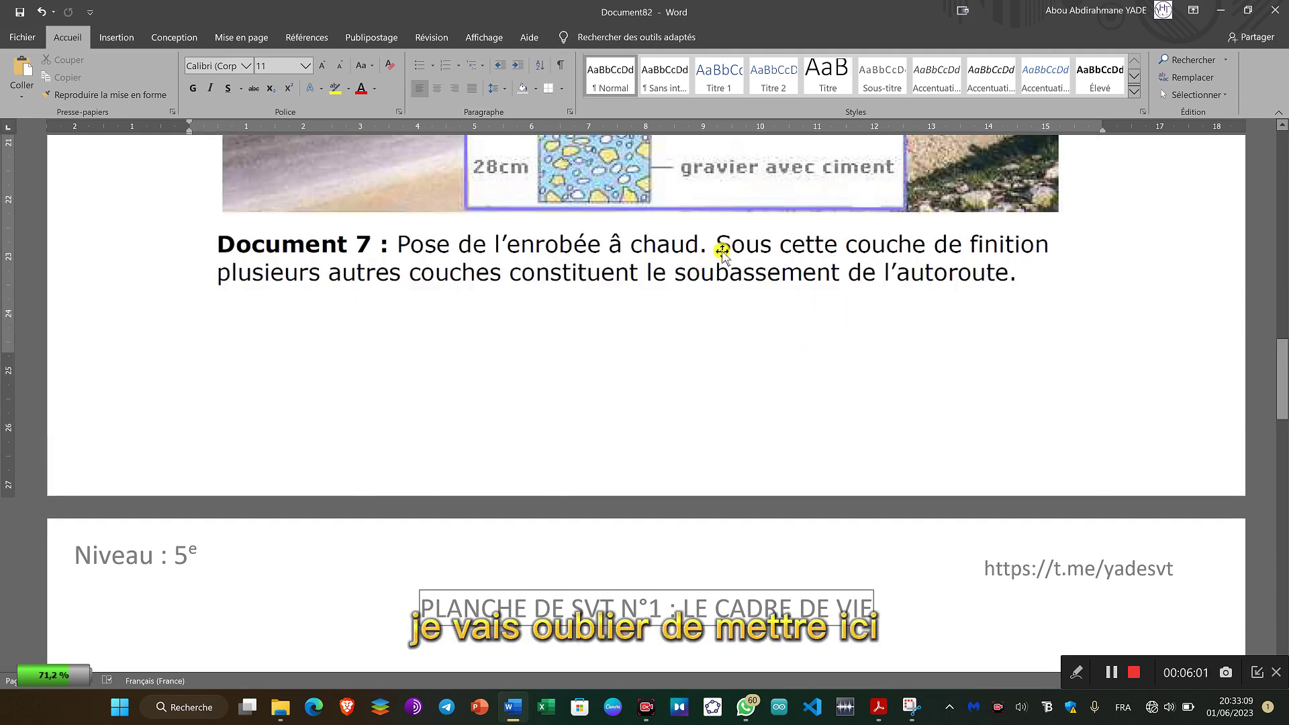
Step: Open the header of the first page for editing and select all of its content
{"action": "left_click", "coordinate": [128, 39]}
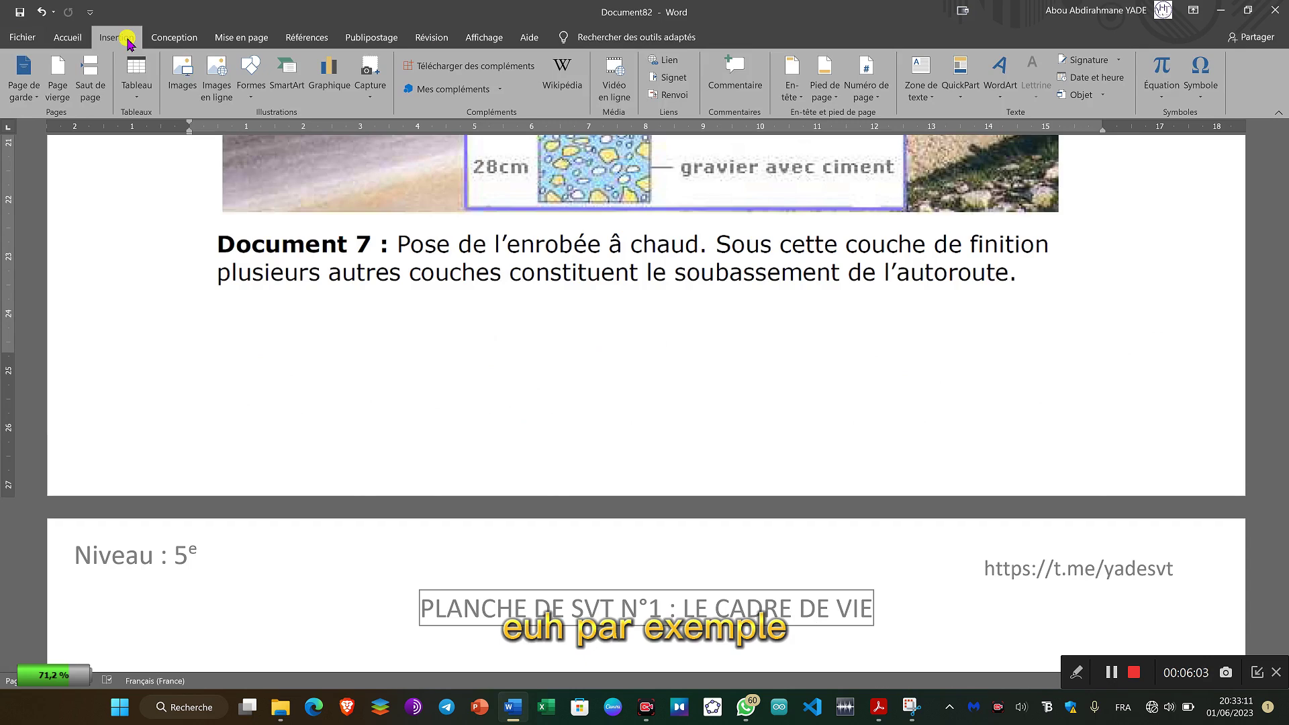
{"action": "scroll", "coordinate": [1284, 386], "scroll_direction": "up", "scroll_amount": 1}
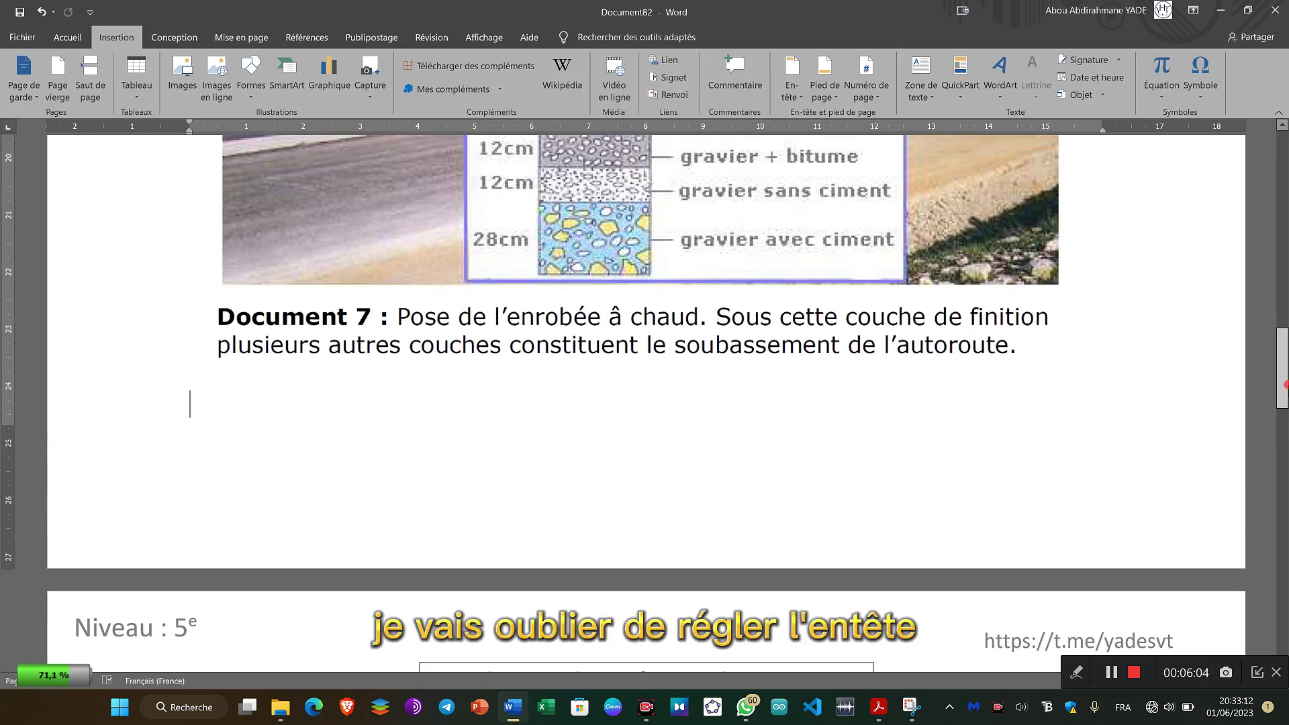
{"action": "scroll", "coordinate": [1284, 386], "scroll_direction": "up", "scroll_amount": 15}
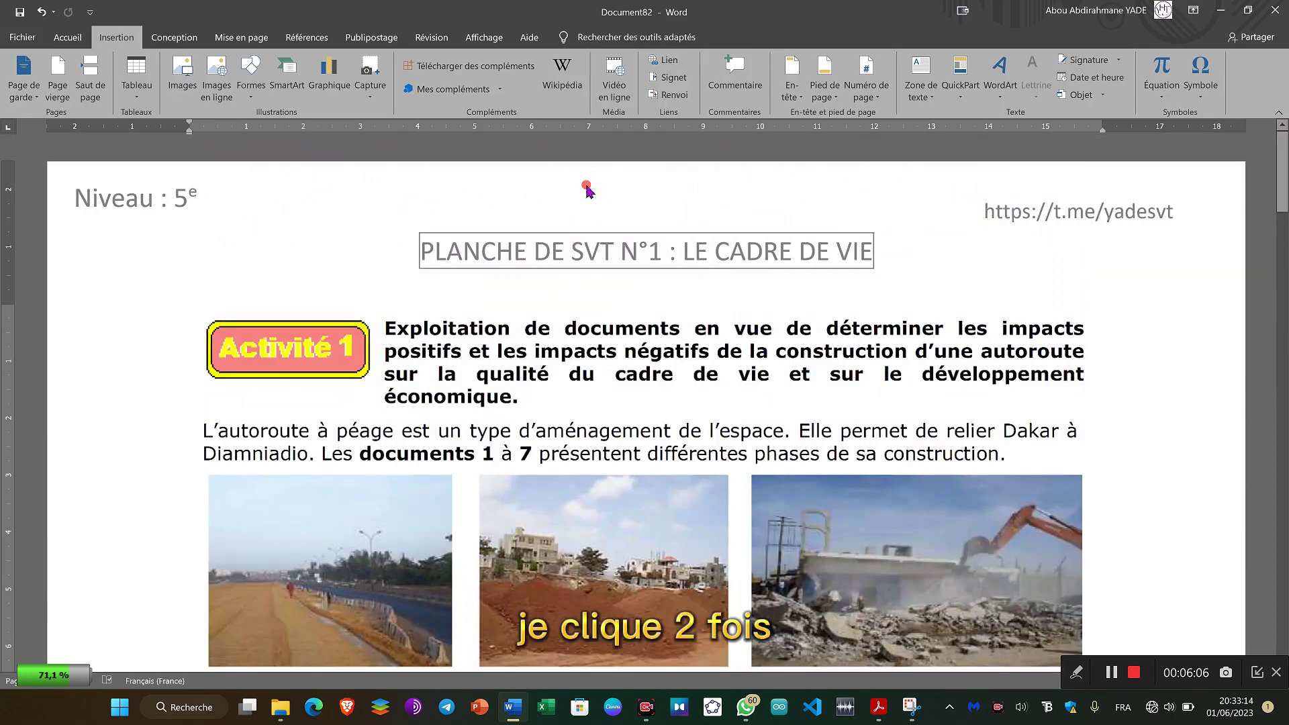
{"action": "double_click", "coordinate": [586, 187]}
{"action": "triple_click", "coordinate": [586, 186]}
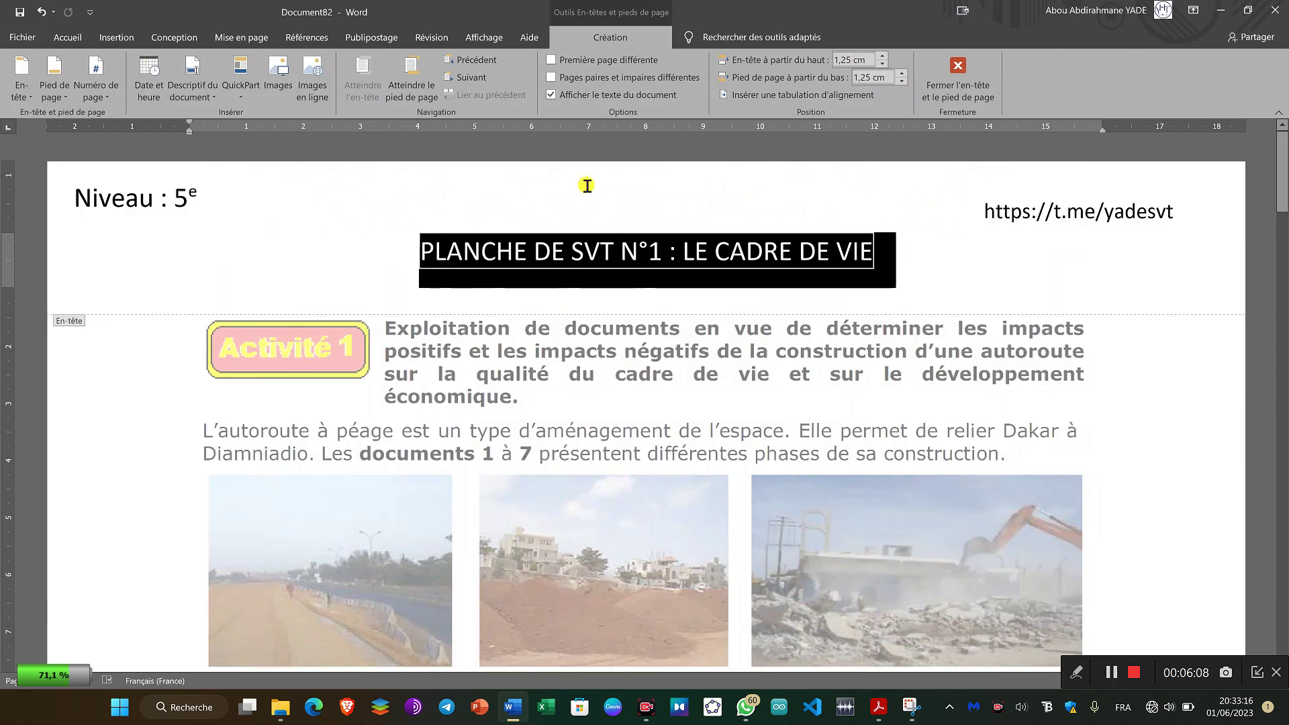
{"action": "key", "text": "ctrl+a"}
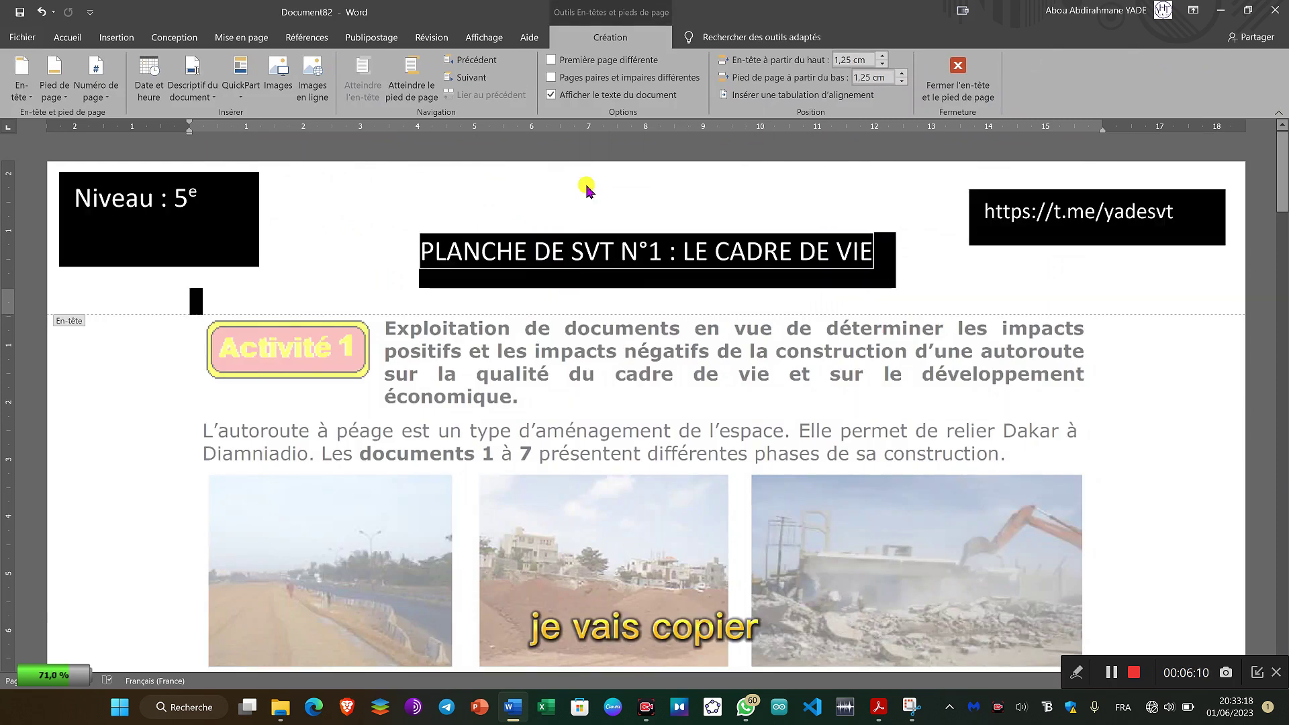